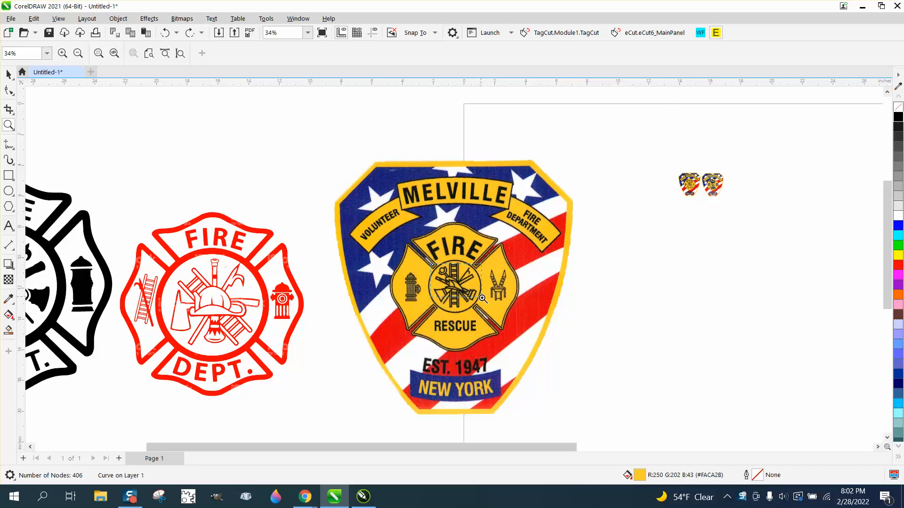
# Examine the black and red fire department emblems, the large Melville patch and its two small copies.
pyautogui.scroll(-3, 339, 288)
pyautogui.scroll(-4, 339, 288)
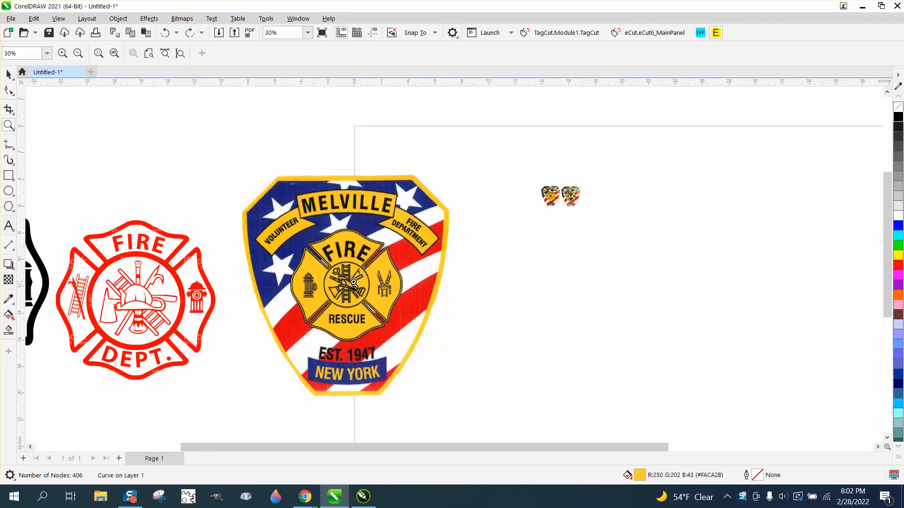
pyautogui.scroll(-2, 354, 282)
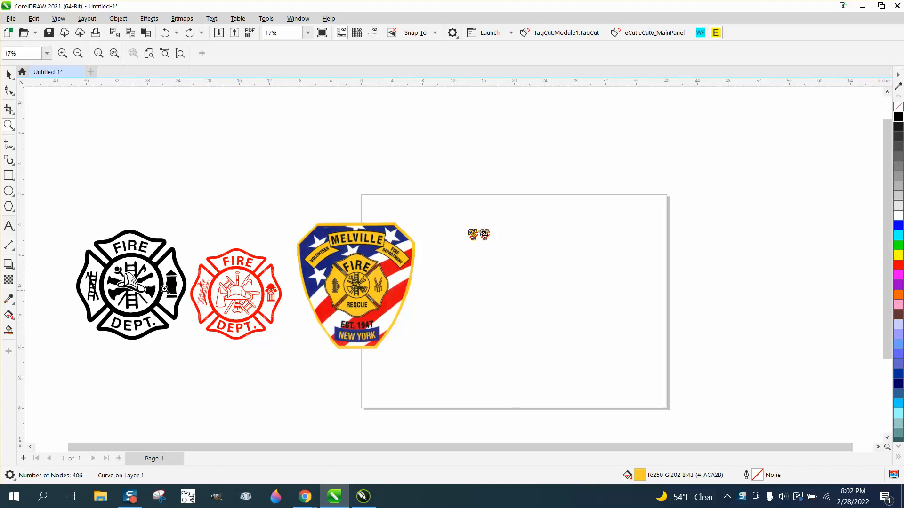
pyautogui.moveTo(325, 273); pyautogui.dragTo(395, 305)
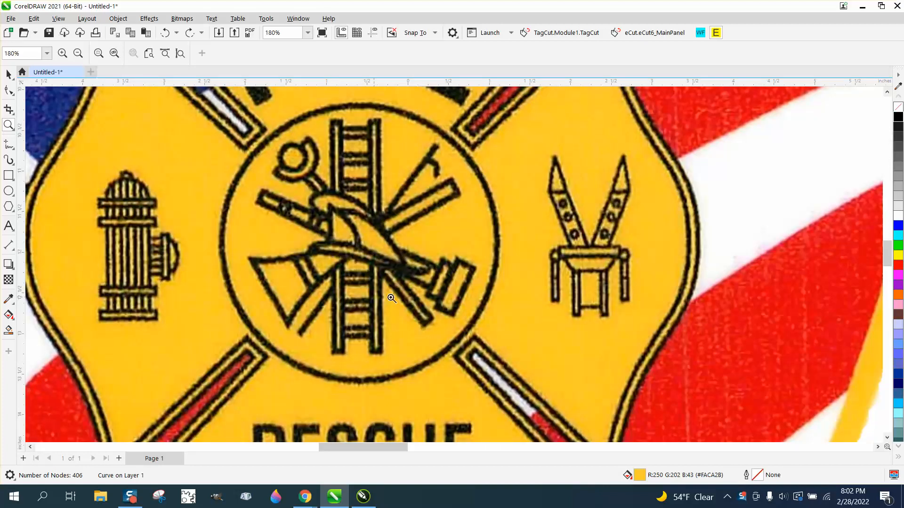
pyautogui.scroll(-5, 391, 298)
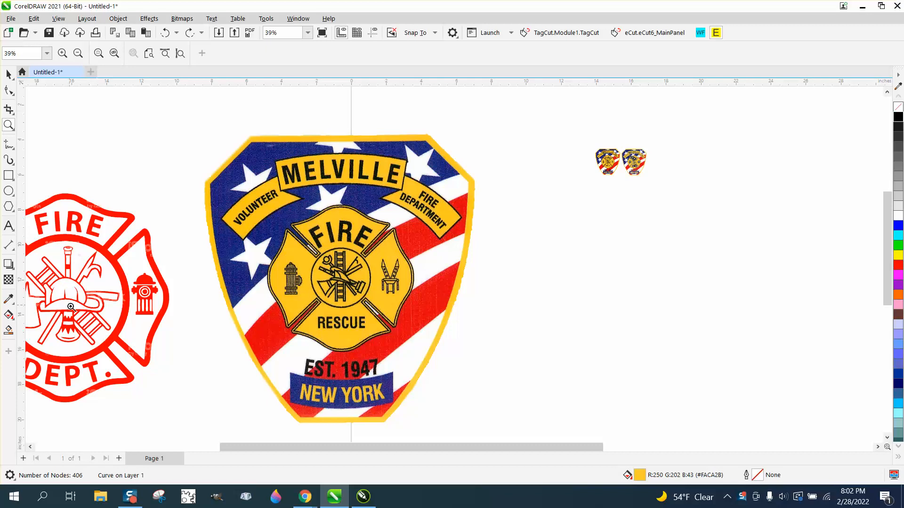
pyautogui.scroll(-1, 66, 304)
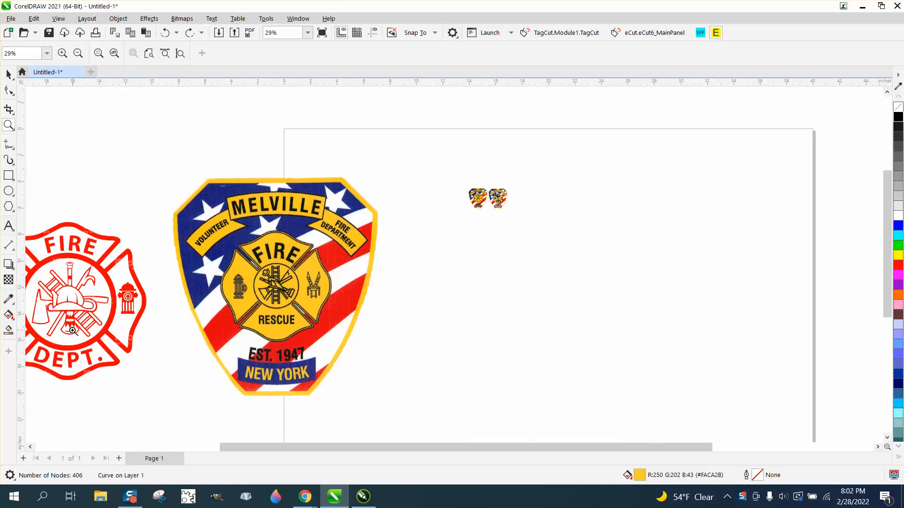
pyautogui.scroll(-3, 350, 342)
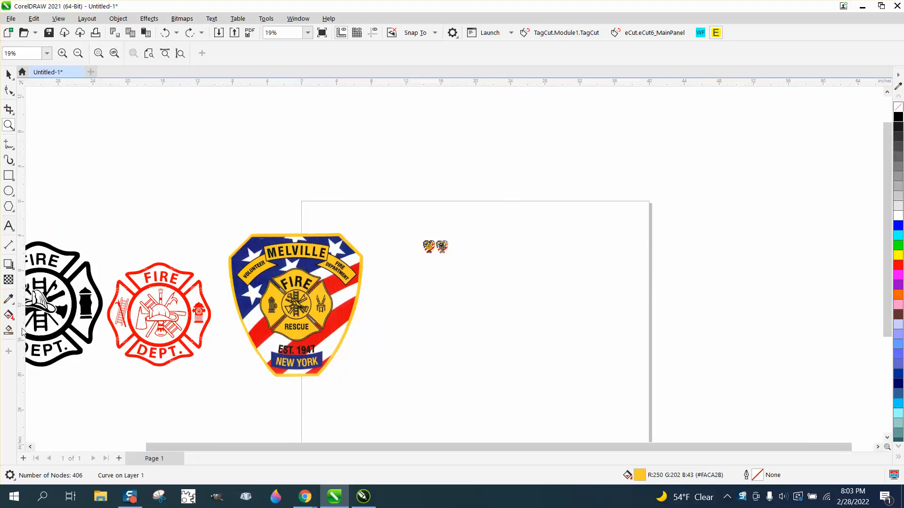
pyautogui.scroll(-1, 90, 342)
pyautogui.scroll(-1, 43, 306)
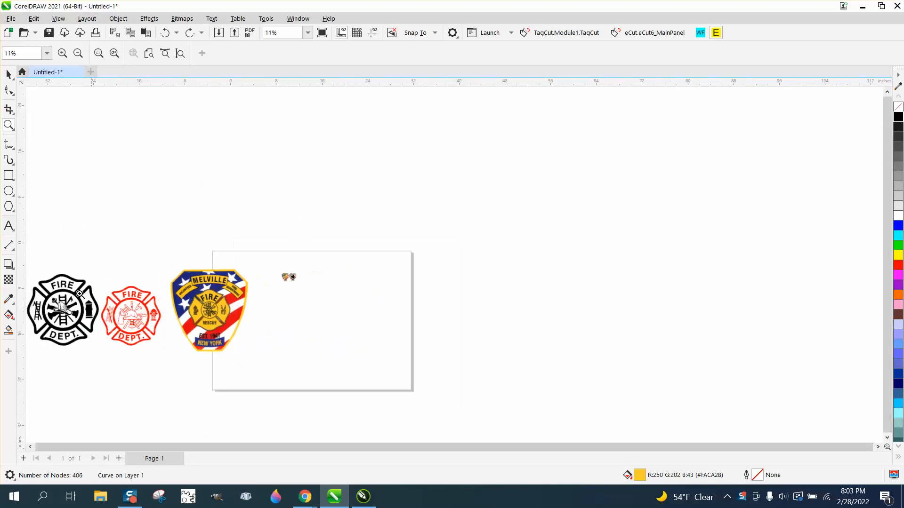
pyautogui.moveTo(43, 290); pyautogui.dragTo(167, 355)
pyautogui.scroll(-2, 230, 277)
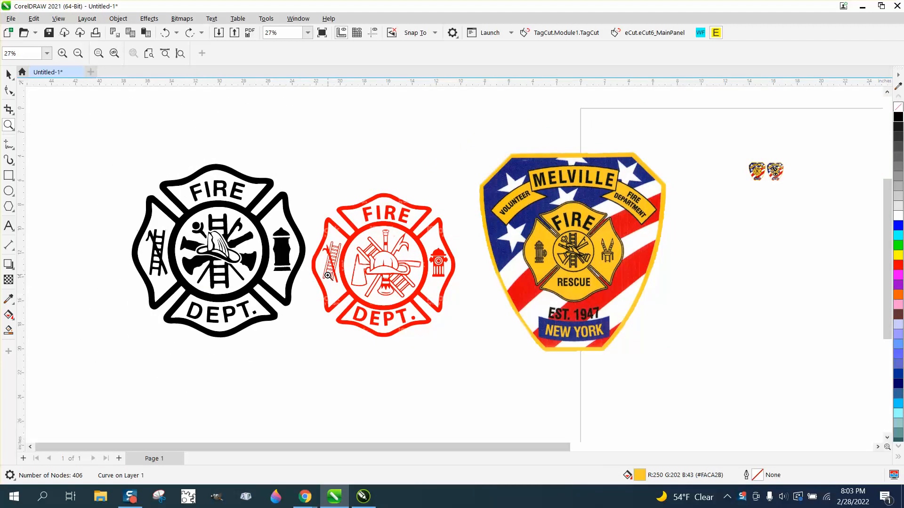
pyautogui.scroll(-1, 332, 275)
pyautogui.moveTo(657, 187); pyautogui.dragTo(677, 217)
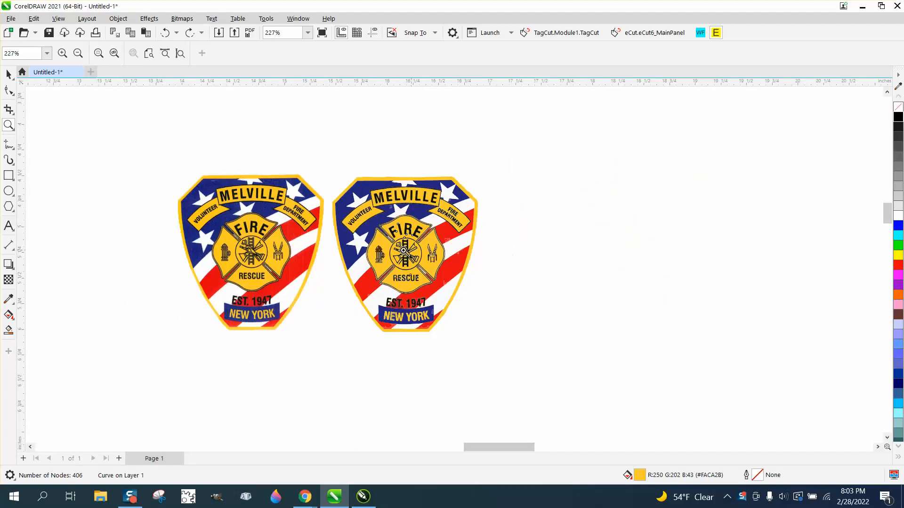
# With nothing selected, set the document's nudge distance to 2.0 inches.
pyautogui.click(9, 74)
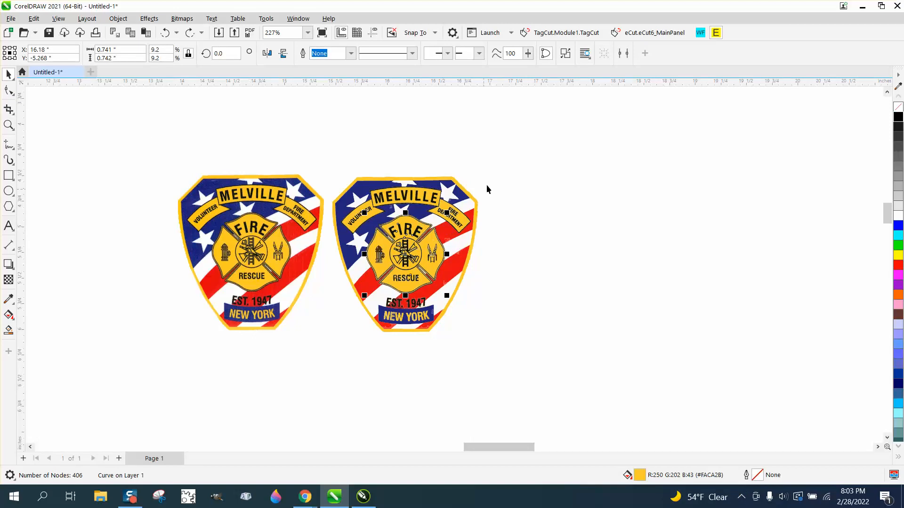
pyautogui.click(401, 132)
pyautogui.click(376, 53)
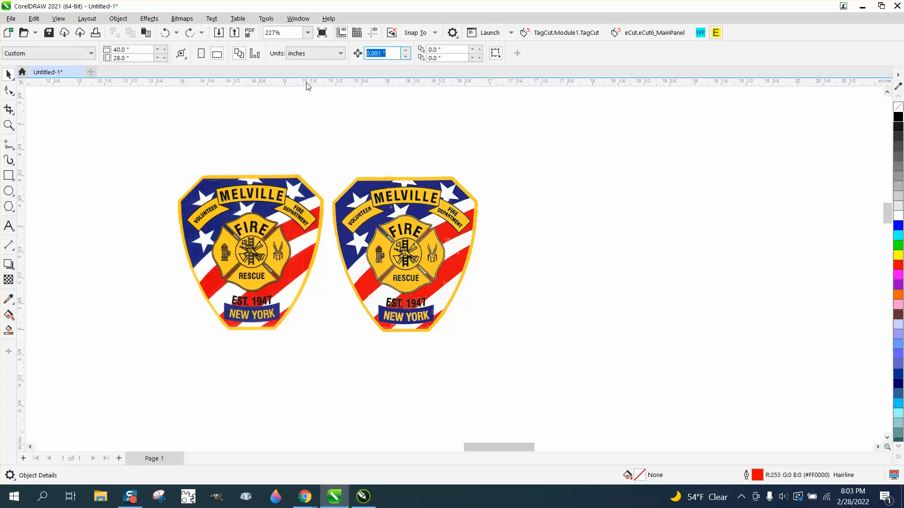
pyautogui.write('2')
pyautogui.press('Return')
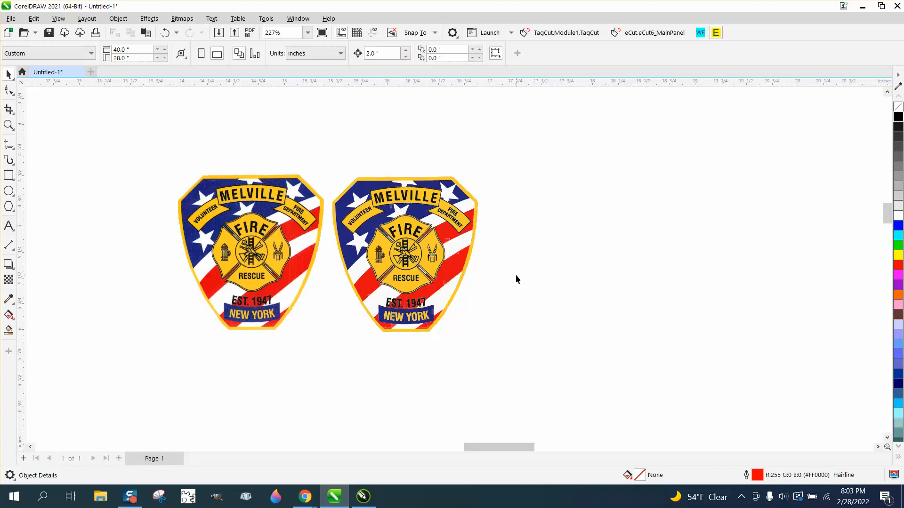
# Nudge the yellow Maltese cross 2 inches right out of the second small patch, and replace its fill with a black hairline outline.
pyautogui.click(410, 228)
pyautogui.press('Right')
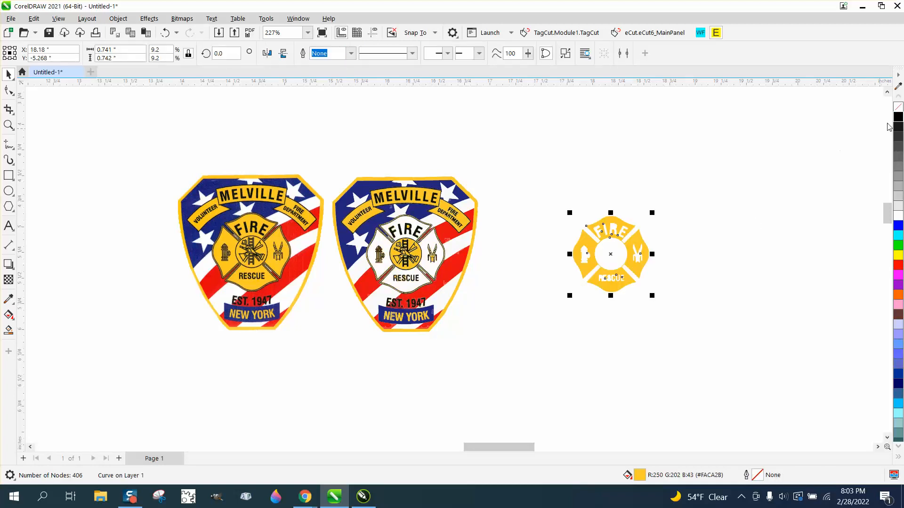
pyautogui.click(897, 108)
pyautogui.rightClick(898, 117)
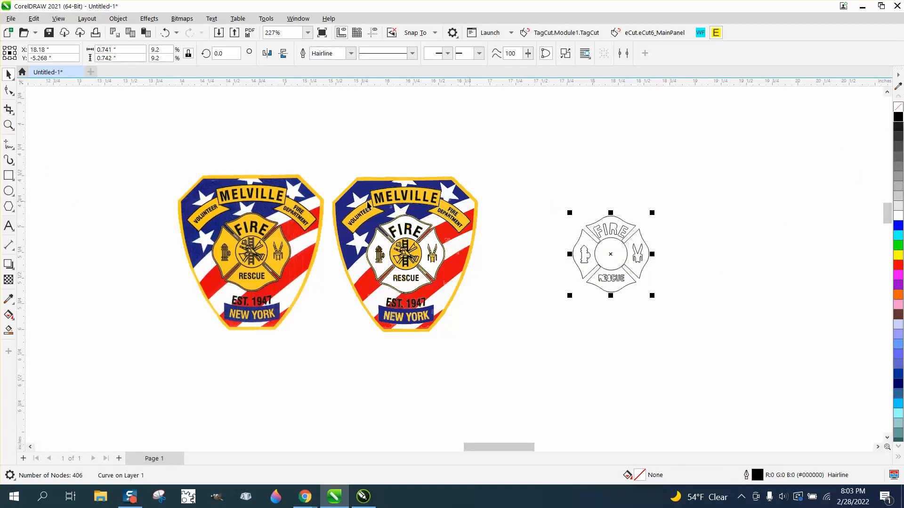
# Break the outlined Maltese cross curve apart into separate objects and deselect them.
pyautogui.click(9, 125)
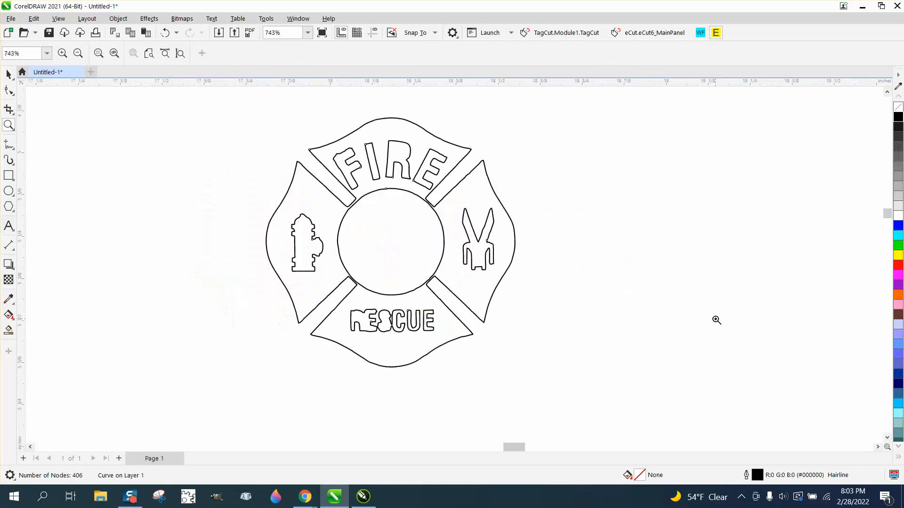
pyautogui.moveTo(582, 241); pyautogui.dragTo(703, 301)
pyautogui.scroll(-3, 416, 315)
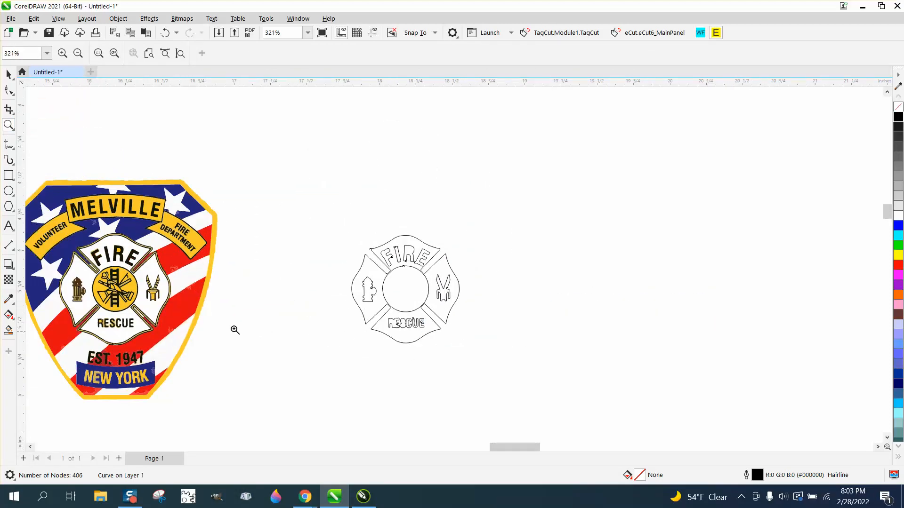
pyautogui.scroll(7, 113, 264)
pyautogui.scroll(-1, 273, 227)
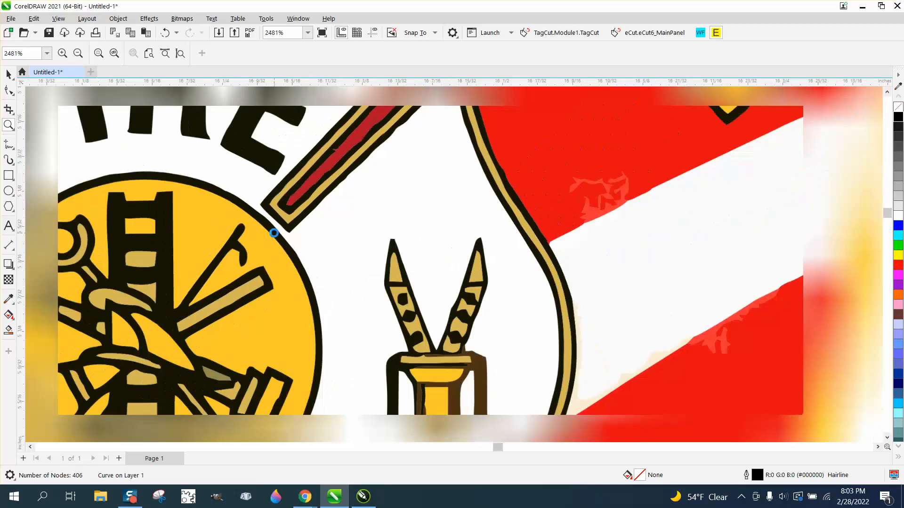
pyautogui.scroll(-5, 278, 238)
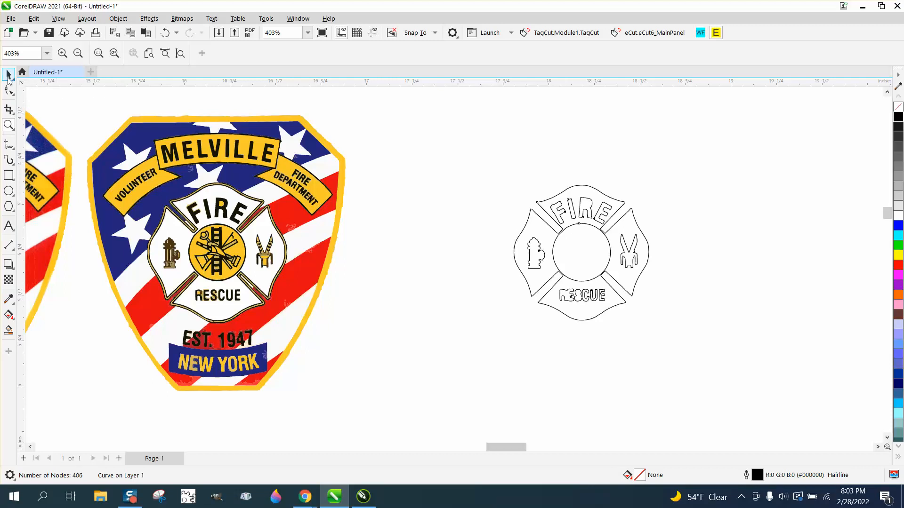
pyautogui.click(8, 75)
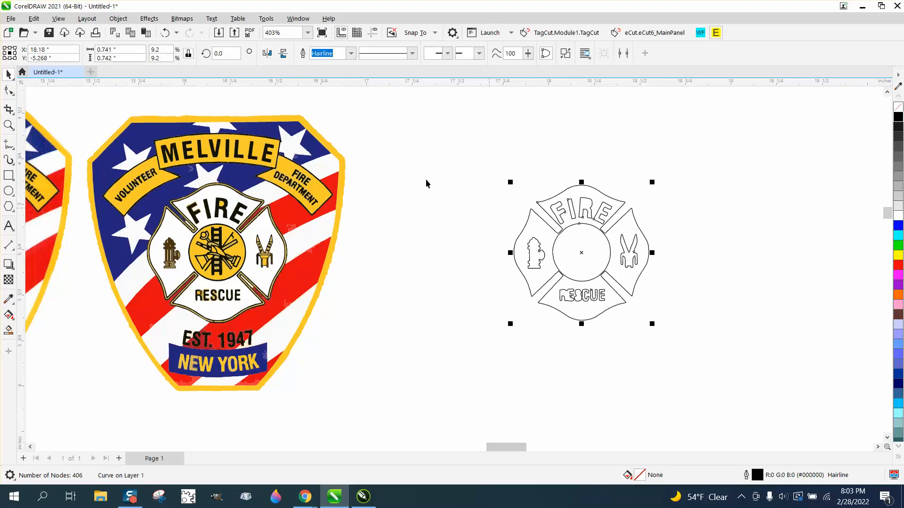
pyautogui.click(118, 18)
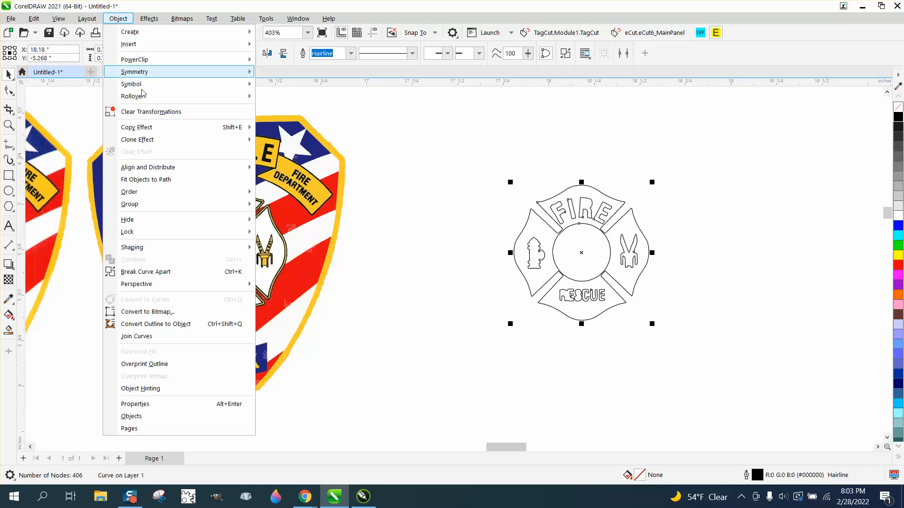
pyautogui.click(191, 271)
pyautogui.click(472, 222)
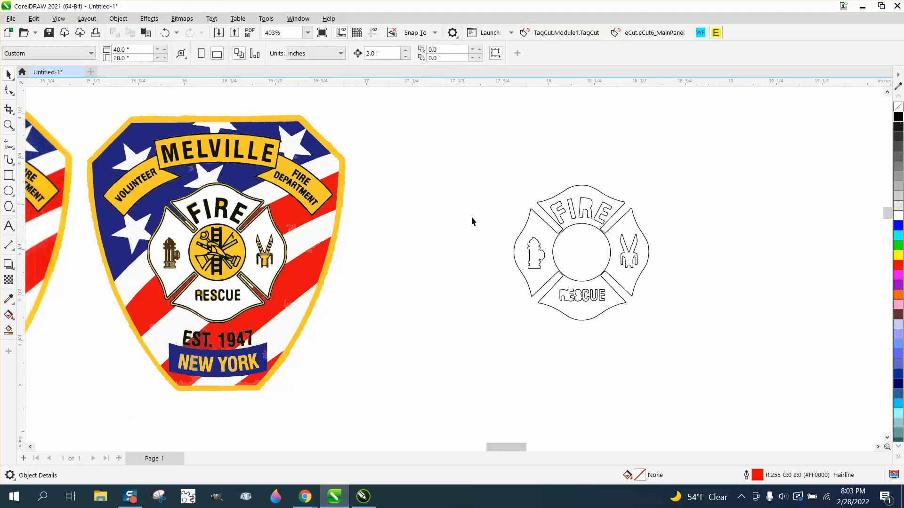
# Nudge the outer cross outline and the centre circle 2 inches right, away from the lettering and icon outlines.
pyautogui.click(542, 210)
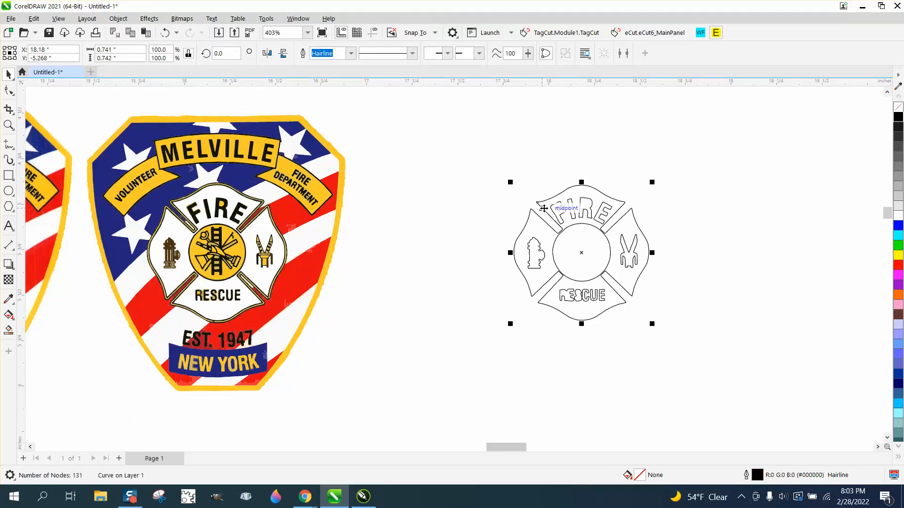
pyautogui.press('Right')
pyautogui.scroll(-1, 544, 211)
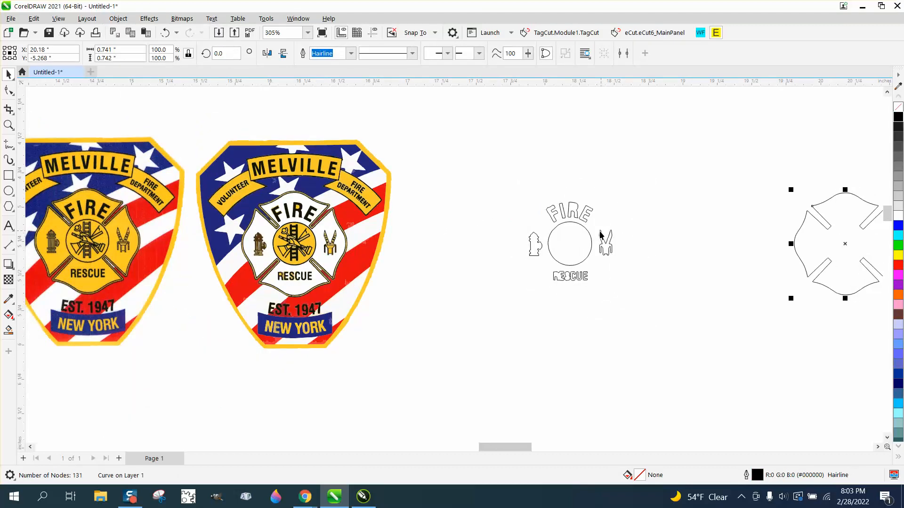
pyautogui.click(590, 239)
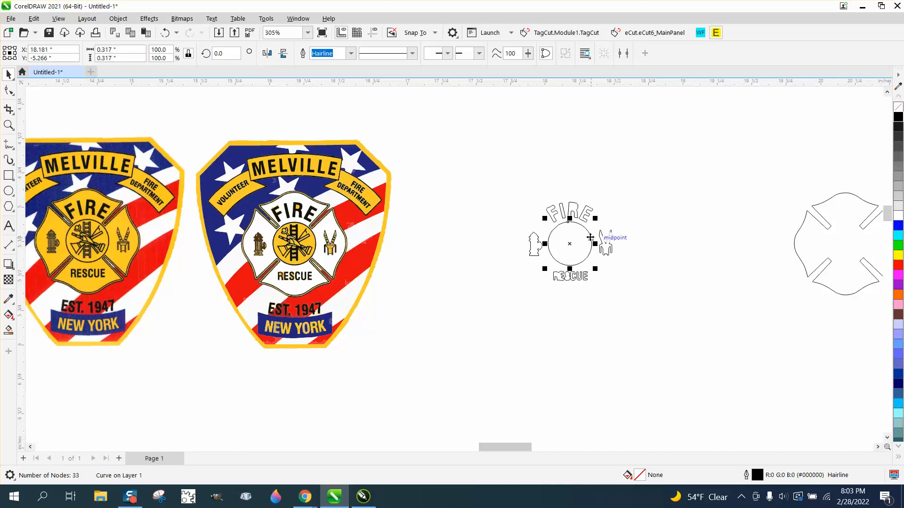
pyautogui.press('Right')
pyautogui.scroll(-1, 574, 234)
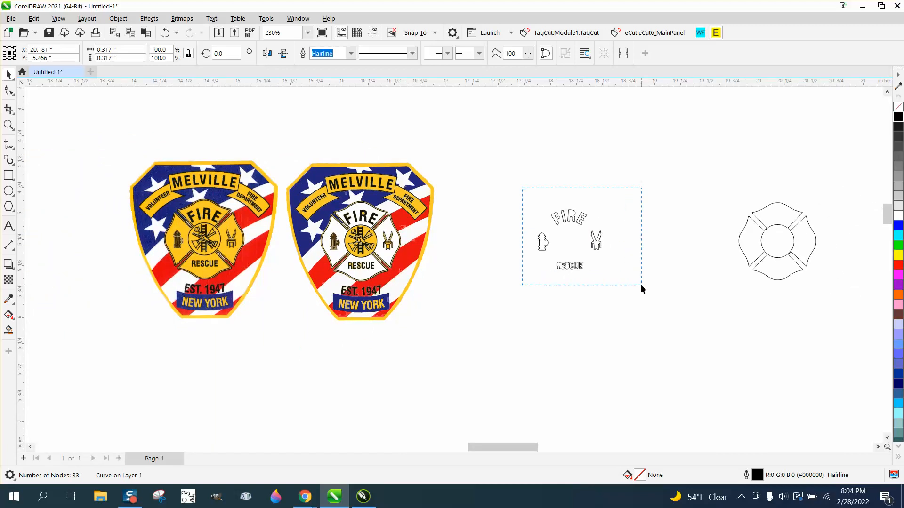
# Delete the leftover lettering and icon outlines, and nudge the cross outline and circle together 2 inches back to the left.
pyautogui.moveTo(641, 285); pyautogui.dragTo(642, 285)
pyautogui.press('Delete')
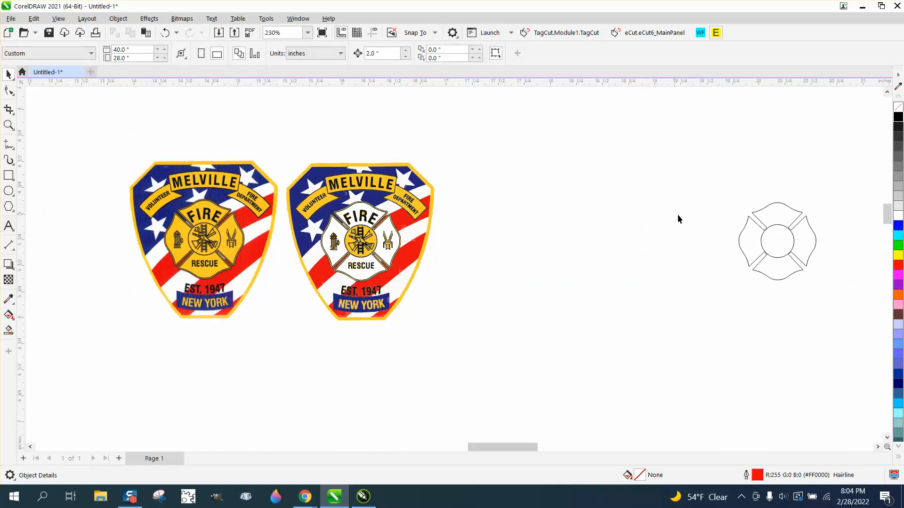
pyautogui.moveTo(824, 297); pyautogui.dragTo(850, 318)
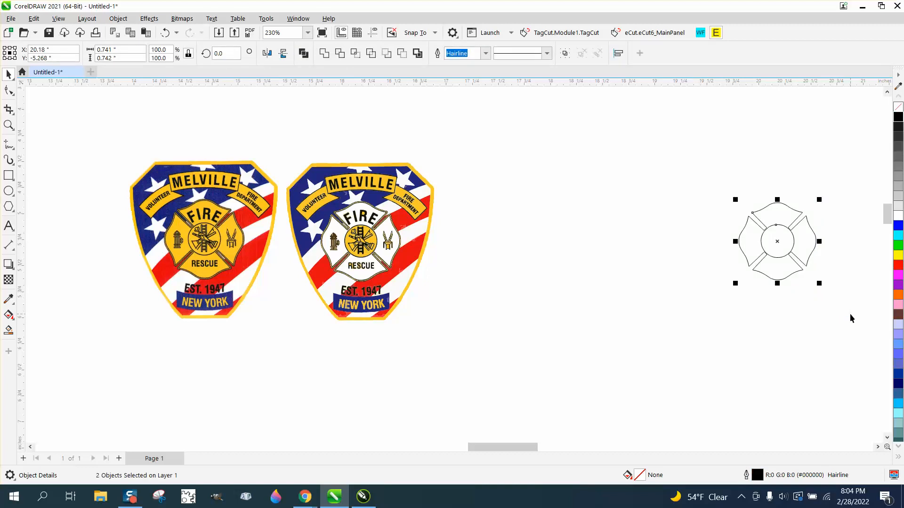
pyautogui.press('Left')
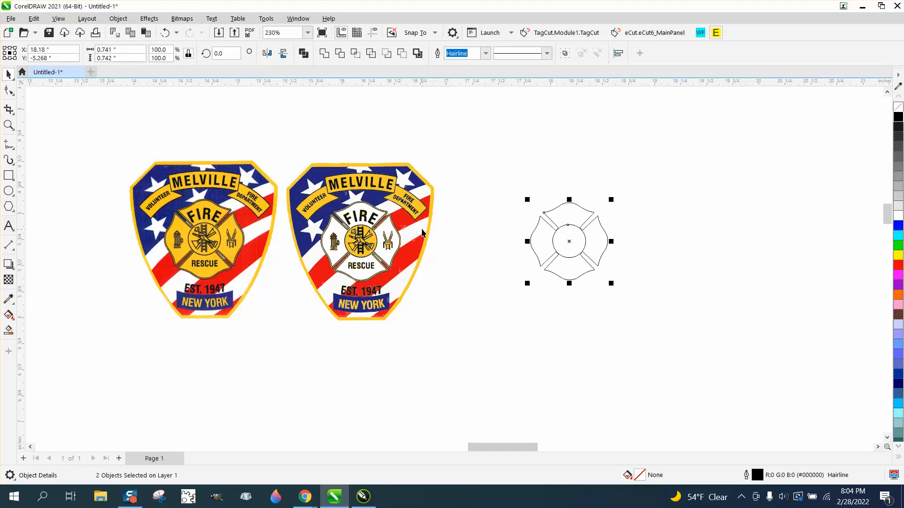
# Move the large black emblem's cross frame up and to the right, clear of its lettering and icons.
pyautogui.click(8, 125)
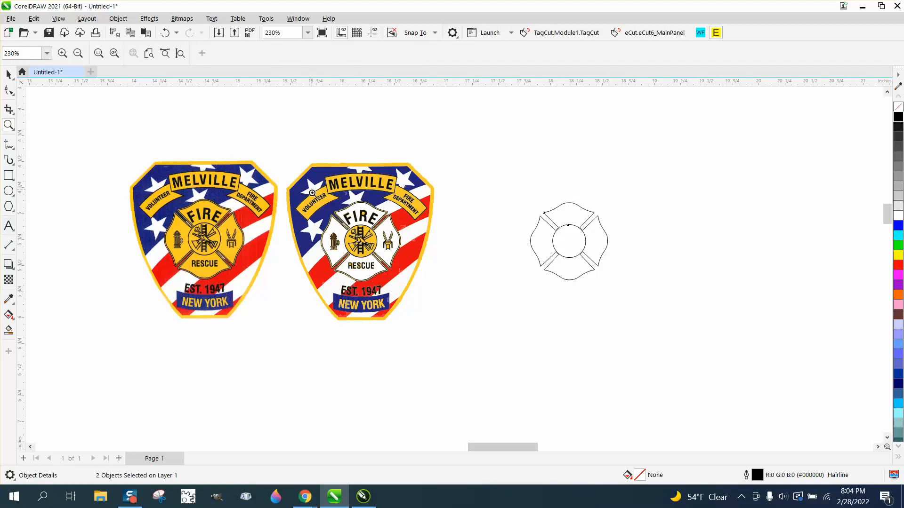
pyautogui.moveTo(314, 194); pyautogui.dragTo(475, 288)
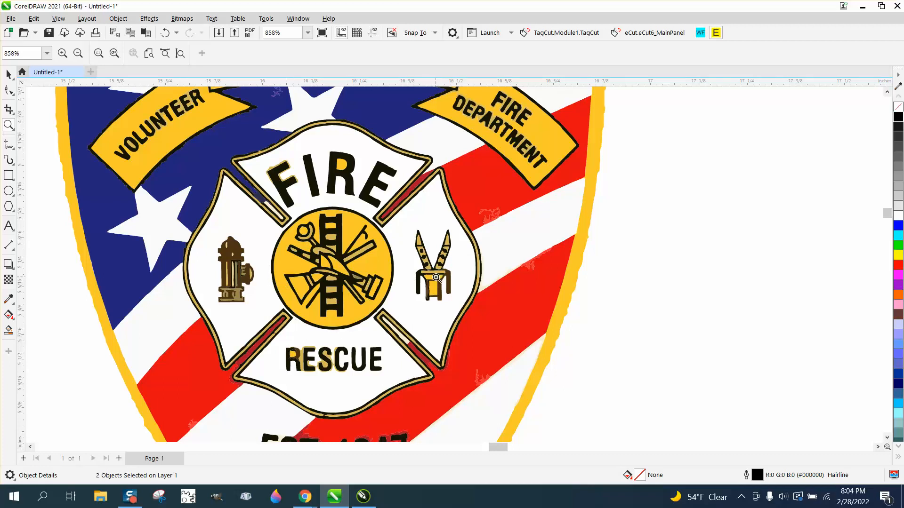
pyautogui.scroll(-3, 436, 277)
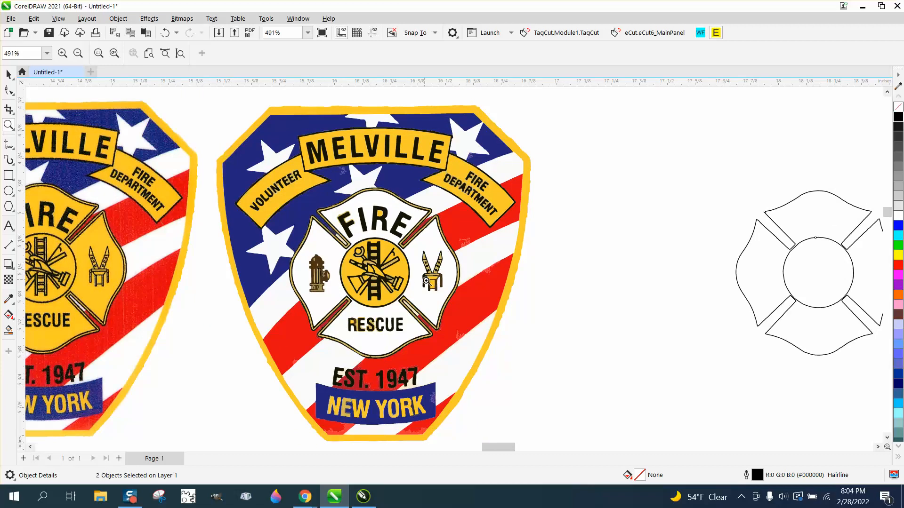
pyautogui.scroll(-1, 433, 281)
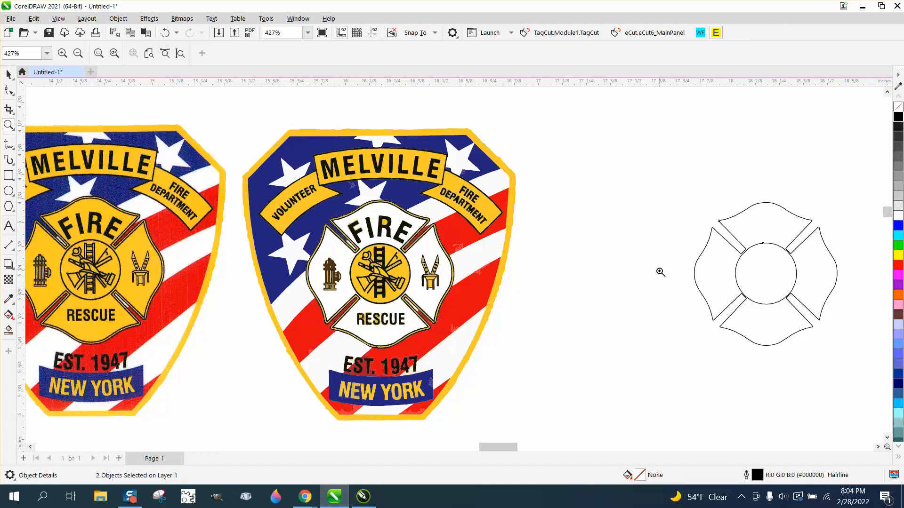
pyautogui.scroll(-6, 659, 271)
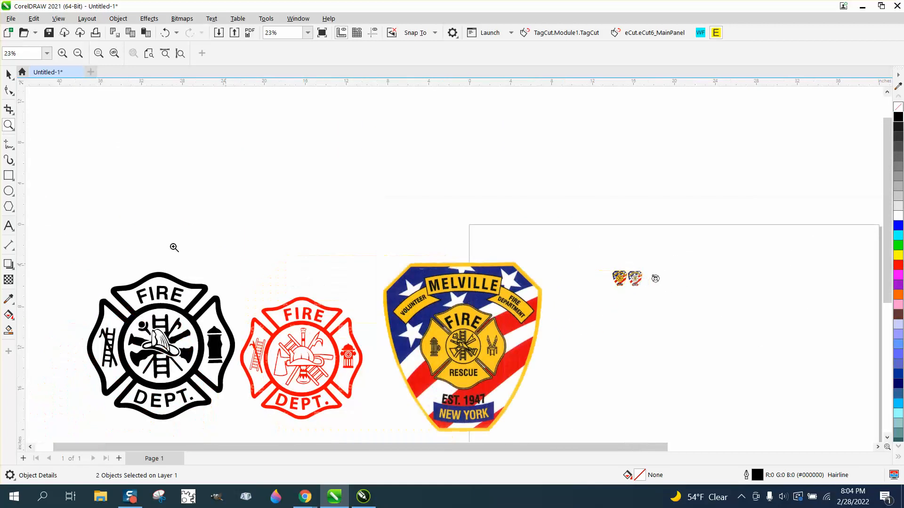
pyautogui.click(8, 74)
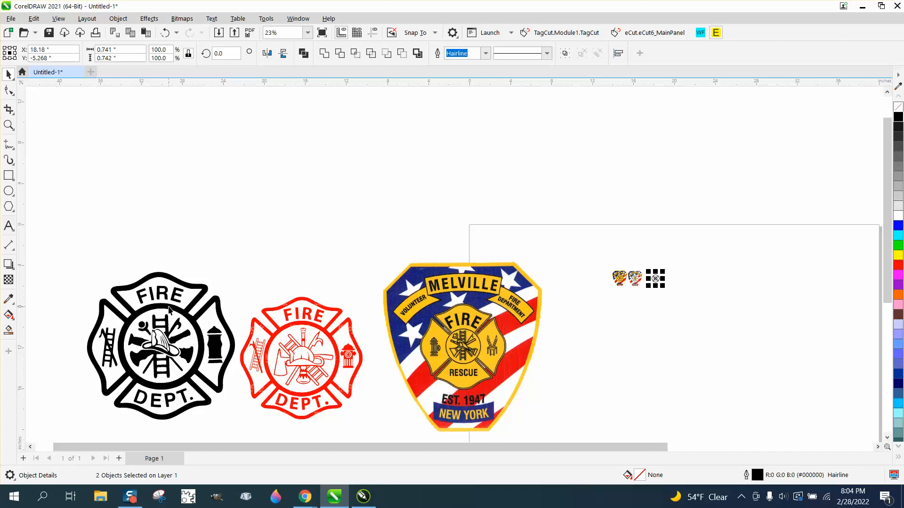
pyautogui.moveTo(169, 310); pyautogui.dragTo(250, 165)
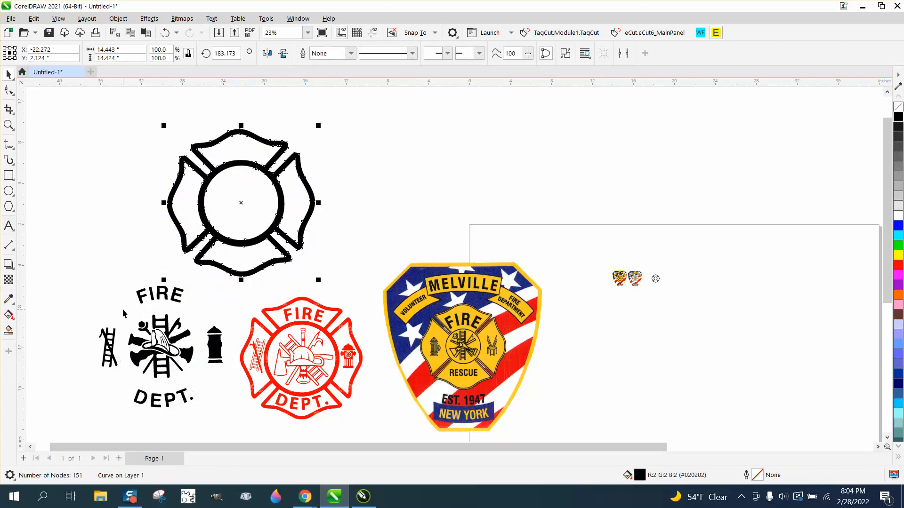
# Group the black helmet-and-tools emblem parts and move the group onto the page beside the small cross outline.
pyautogui.moveTo(123, 310); pyautogui.dragTo(125, 365)
pyautogui.moveTo(202, 383); pyautogui.dragTo(202, 385)
pyautogui.hotkey('ctrl', 'g')
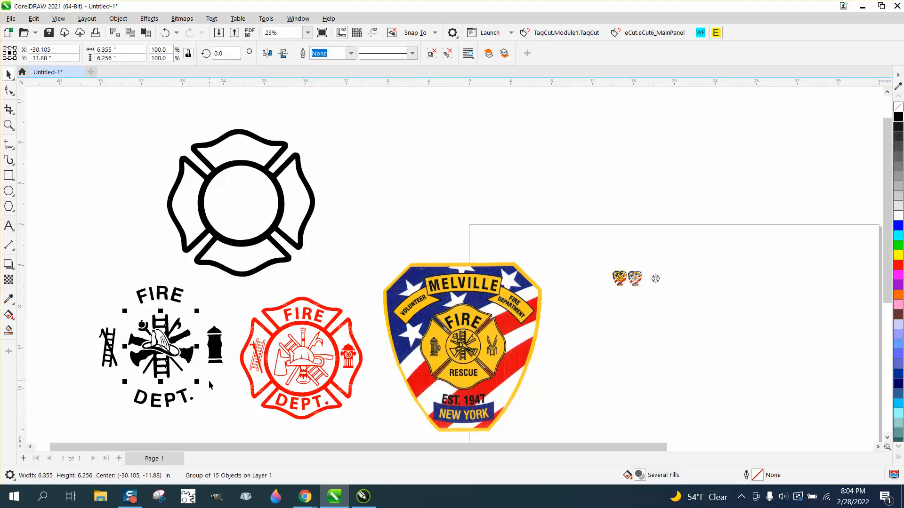
pyautogui.scroll(-2, 209, 380)
pyautogui.moveTo(169, 355); pyautogui.dragTo(485, 323)
# Examine the size of the small cross's centre circle against the helmet-and-tools emblem.
pyautogui.click(8, 125)
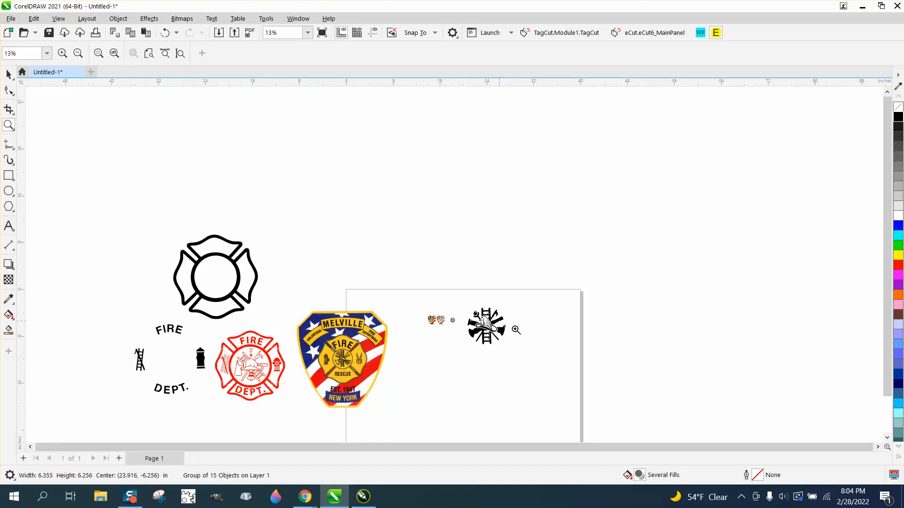
pyautogui.moveTo(459, 302); pyautogui.dragTo(548, 357)
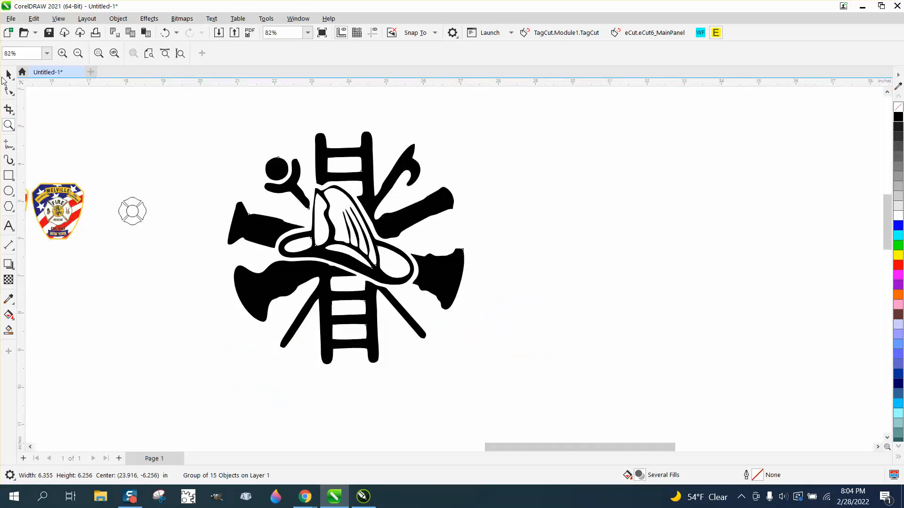
pyautogui.click(6, 75)
pyautogui.click(134, 215)
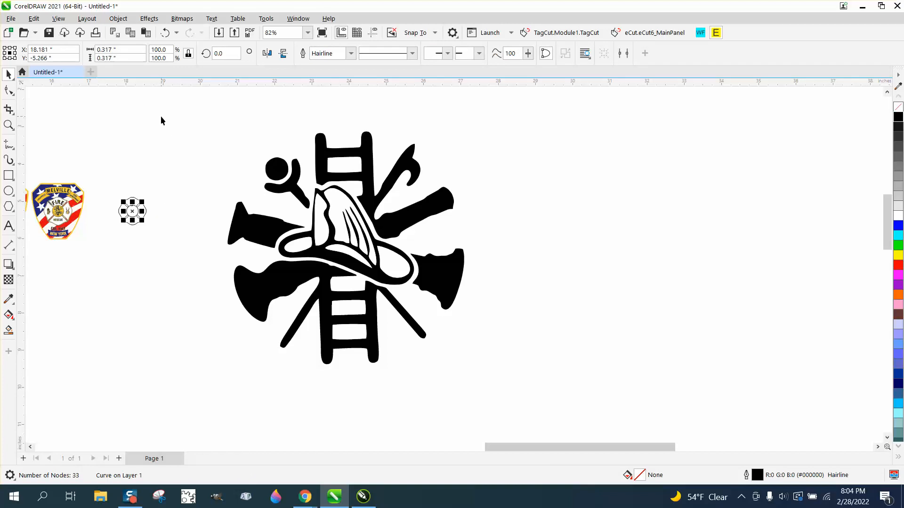
pyautogui.scroll(-3, 209, 137)
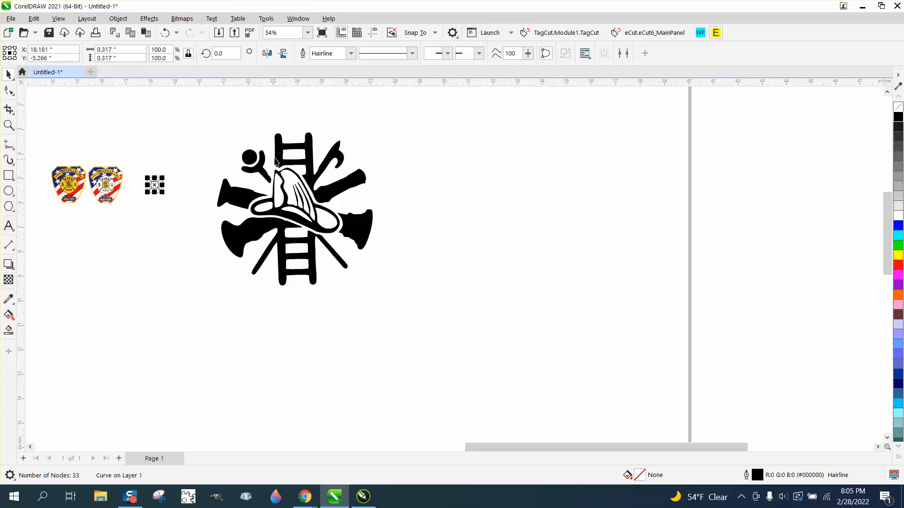
pyautogui.moveTo(201, 120); pyautogui.dragTo(406, 299)
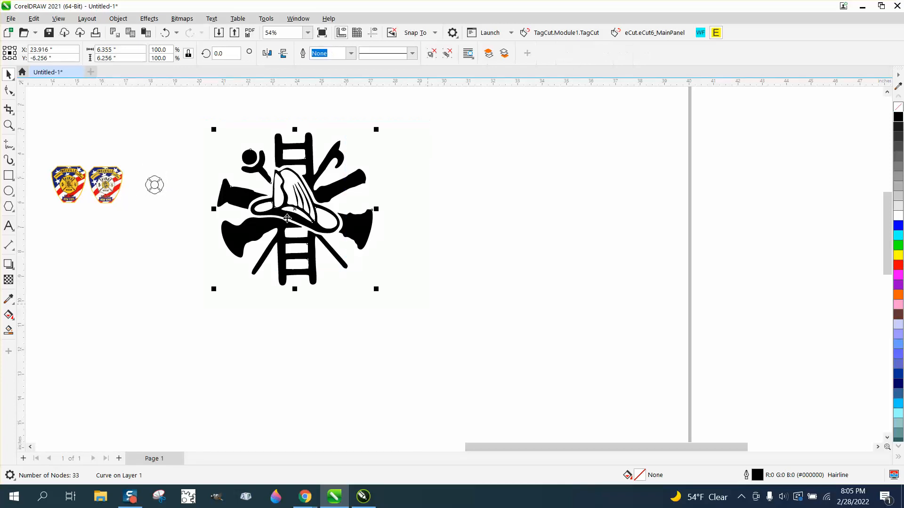
pyautogui.click(157, 187)
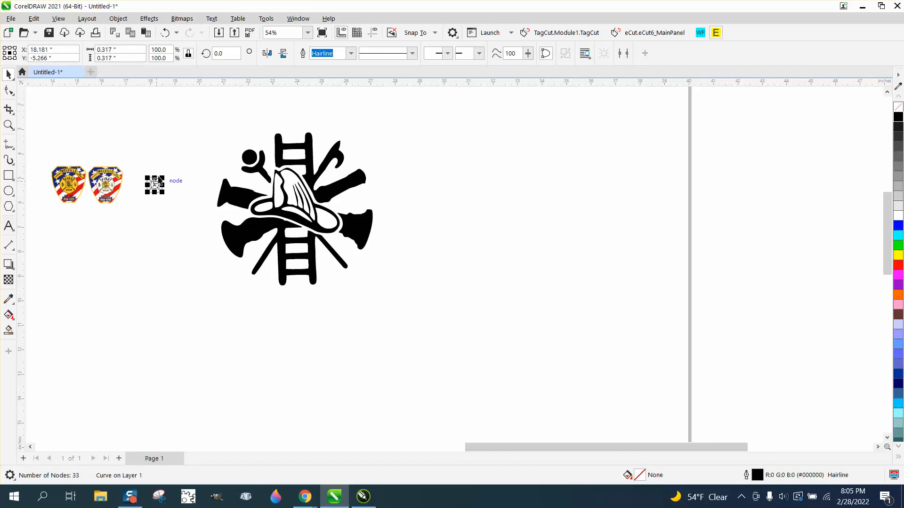
pyautogui.click(170, 147)
# Scale the helmet-and-tools group proportionally to a width of 0.134 inches.
pyautogui.moveTo(198, 121); pyautogui.dragTo(385, 259)
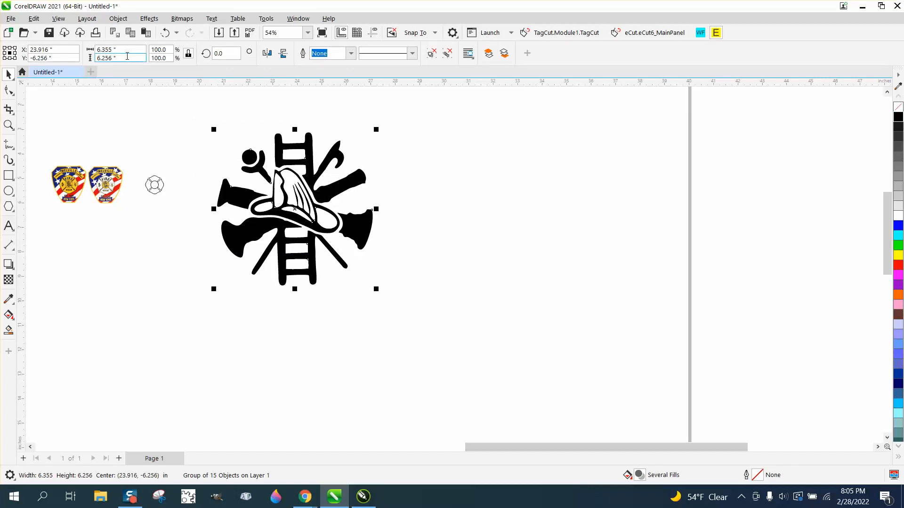
pyautogui.click(113, 49)
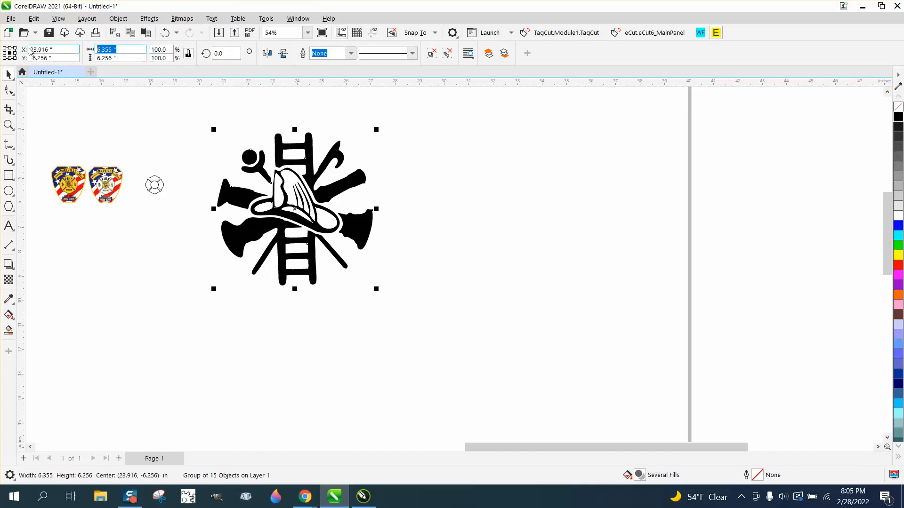
pyautogui.write('.1')
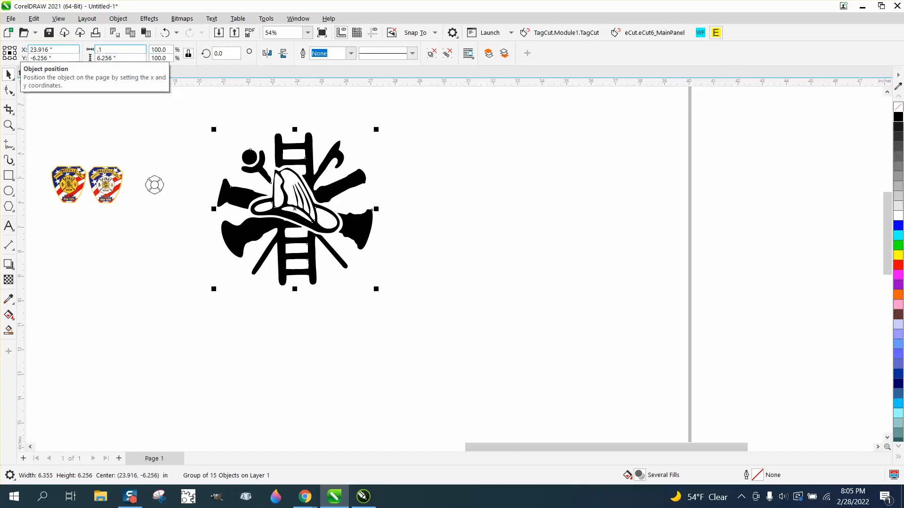
pyautogui.write('34')
pyautogui.press('Return')
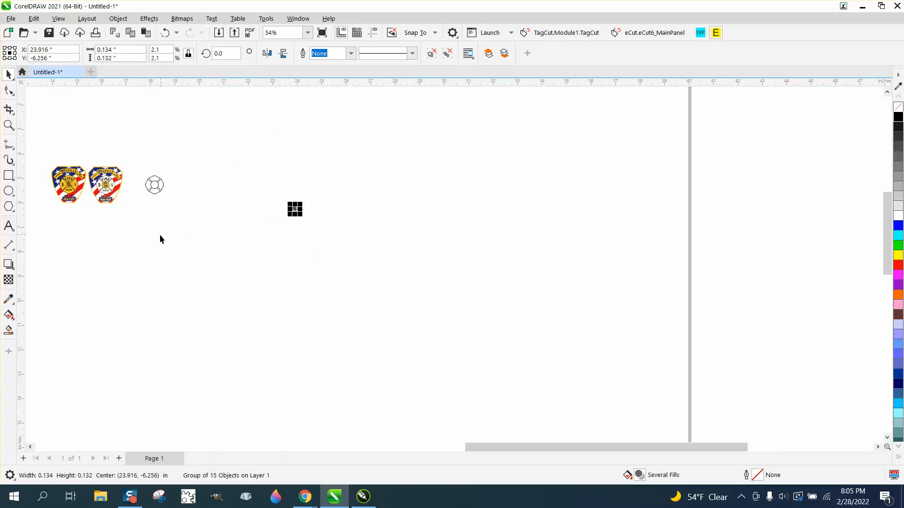
# Move the shrunken helmet-and-tools group onto the lower edge of the small cross's centre circle.
pyautogui.moveTo(295, 208); pyautogui.dragTo(155, 188)
pyautogui.click(8, 125)
pyautogui.moveTo(125, 162); pyautogui.dragTo(217, 220)
pyautogui.click(9, 74)
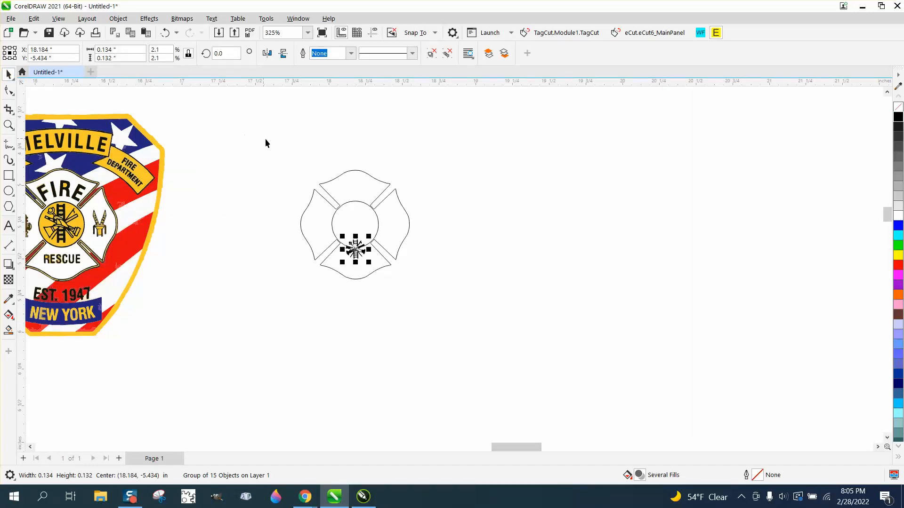
# Match the helmet-and-tools group to the centre circle by setting its width to 0.317 inches.
pyautogui.click(349, 205)
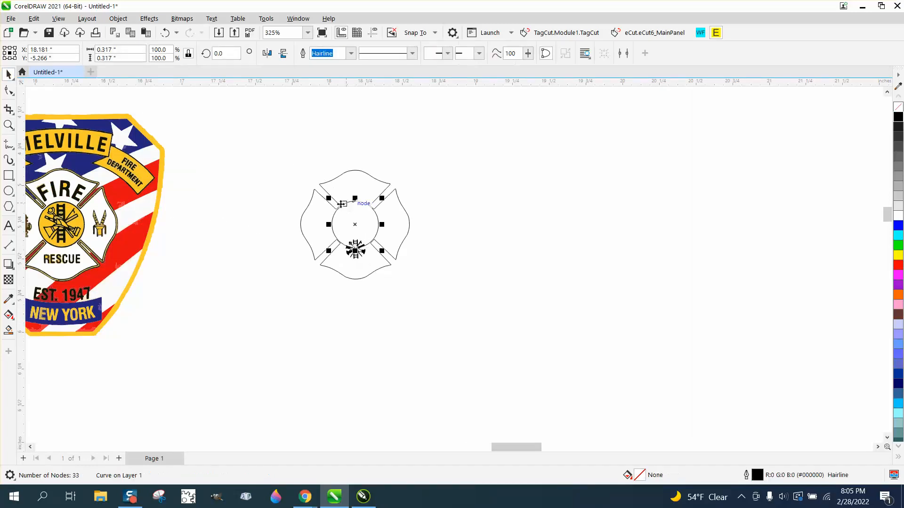
pyautogui.click(245, 139)
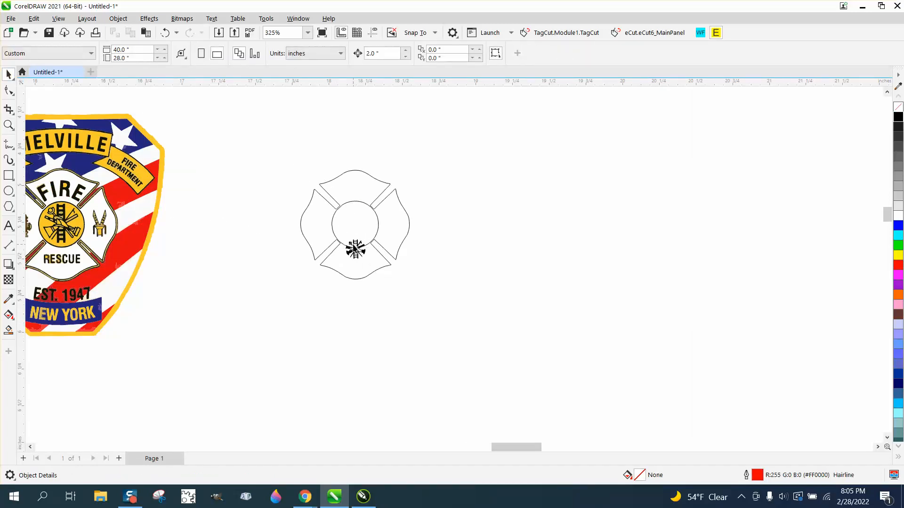
pyautogui.click(355, 250)
pyautogui.click(122, 50)
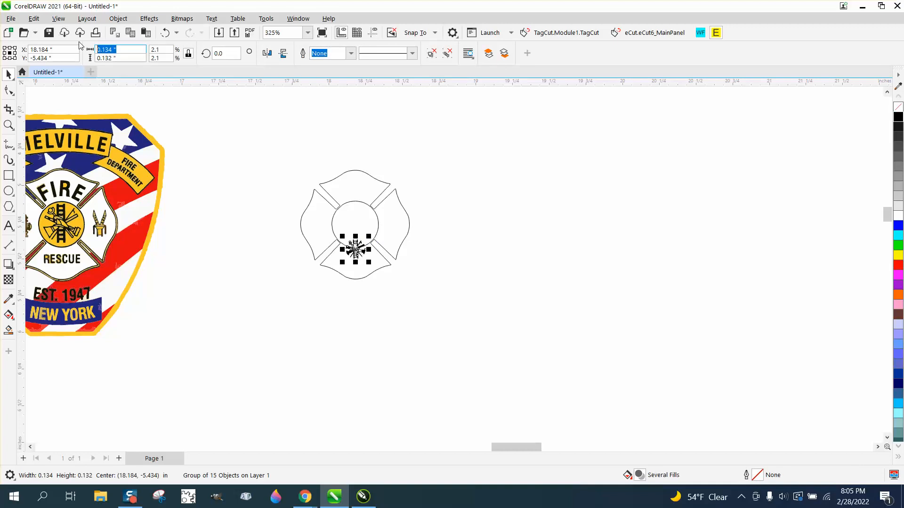
pyautogui.write('3.17')
pyautogui.press('Return')
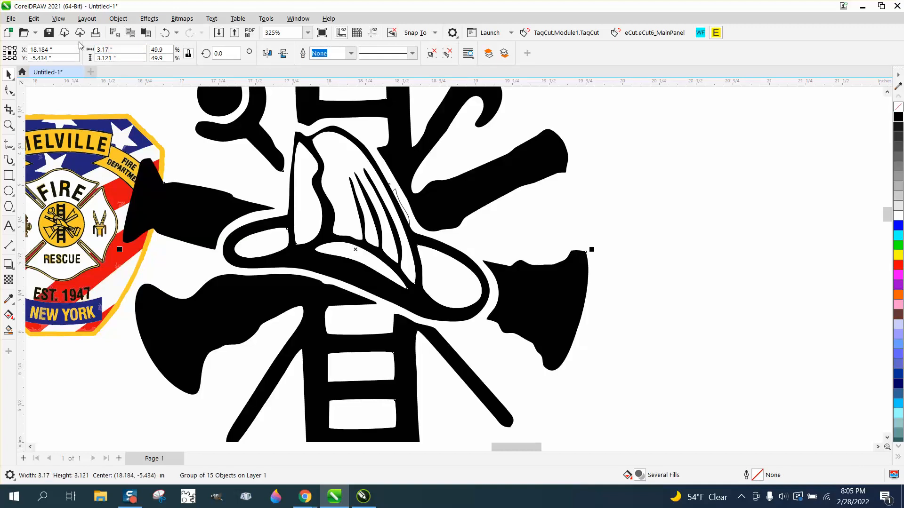
pyautogui.click(120, 50)
pyautogui.press('BackSpace')
pyautogui.press('Return')
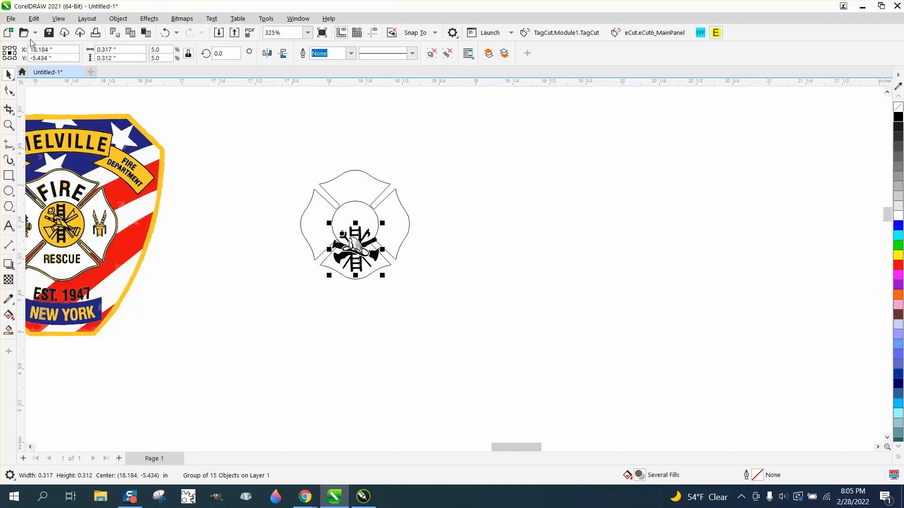
# Move the helmet-and-tools group into the centre circle and scale it down to about 0.23 inches wide.
pyautogui.moveTo(356, 250); pyautogui.dragTo(356, 226)
pyautogui.click(9, 125)
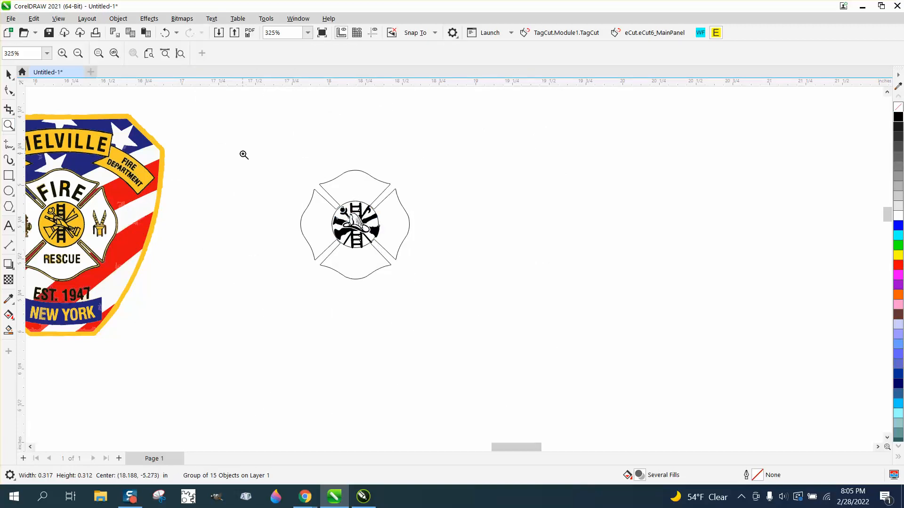
pyautogui.moveTo(253, 169); pyautogui.dragTo(477, 314)
pyautogui.click(9, 74)
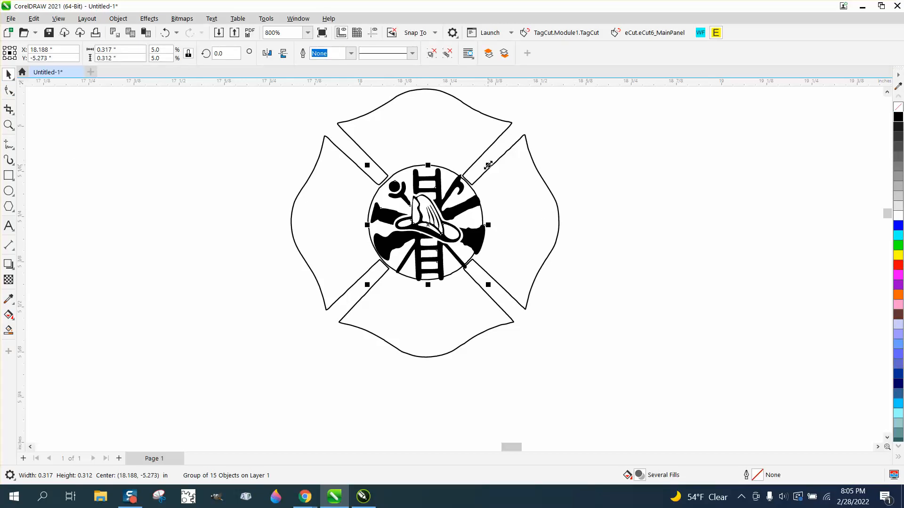
pyautogui.moveTo(488, 166); pyautogui.dragTo(473, 181)
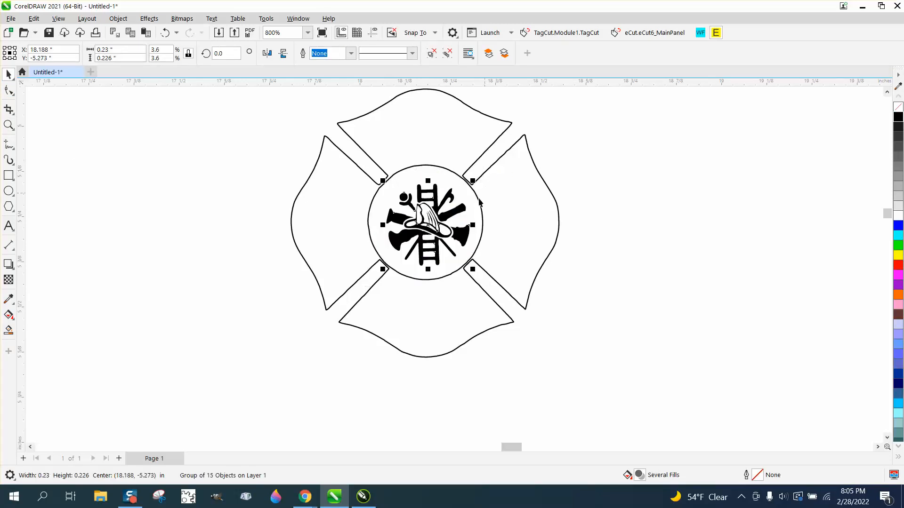
pyautogui.moveTo(427, 225); pyautogui.dragTo(422, 224)
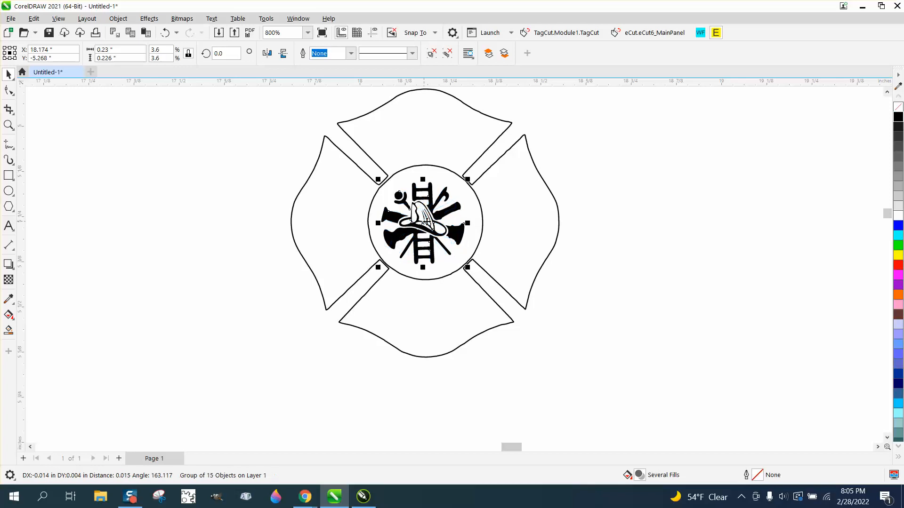
# Move the traced centre circle out to the right of the cross and draw a replacement circle 0.317 inches wide on the left.
pyautogui.click(448, 170)
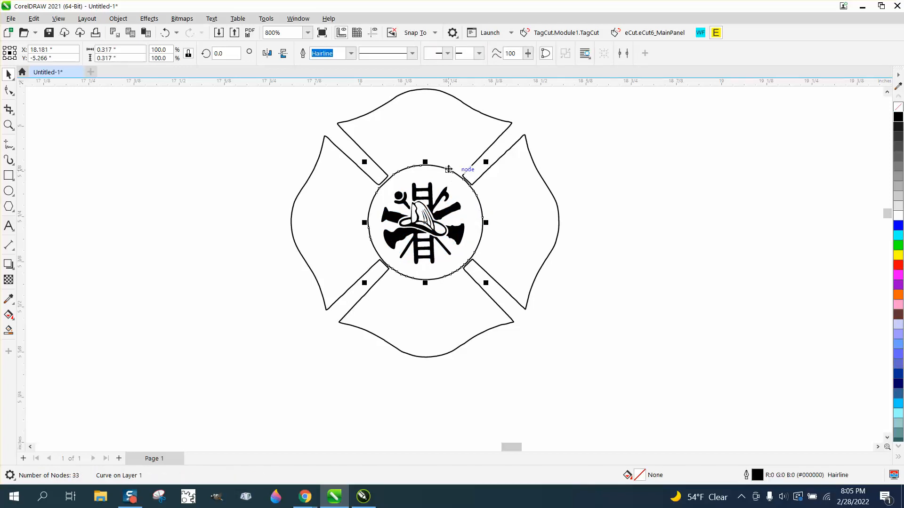
pyautogui.moveTo(449, 169); pyautogui.dragTo(653, 175)
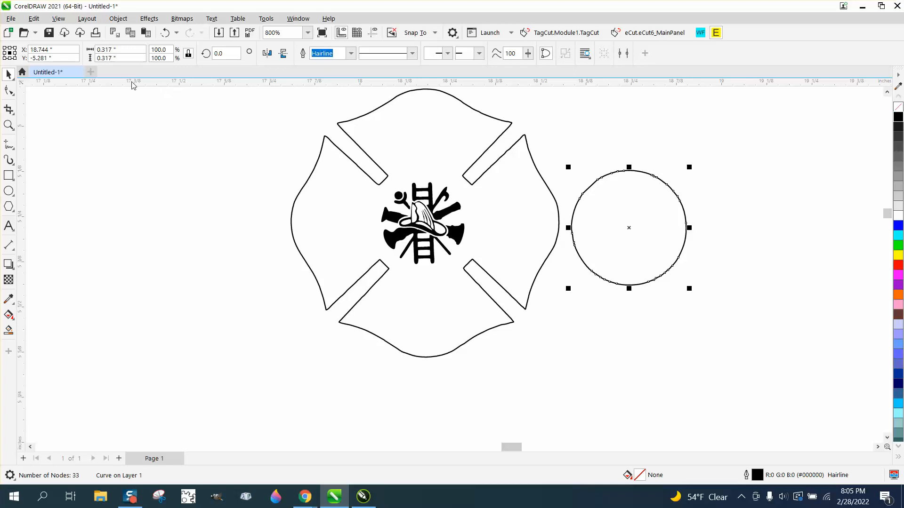
pyautogui.click(9, 191)
pyautogui.moveTo(248, 152); pyautogui.dragTo(149, 254)
pyautogui.moveTo(118, 49); pyautogui.dragTo(82, 55)
pyautogui.write('.')
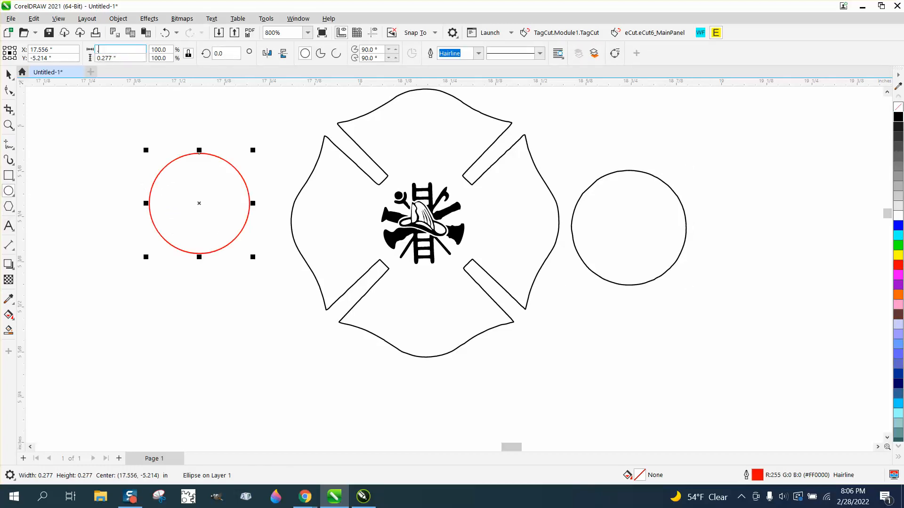
pyautogui.write('317')
pyautogui.press('Return')
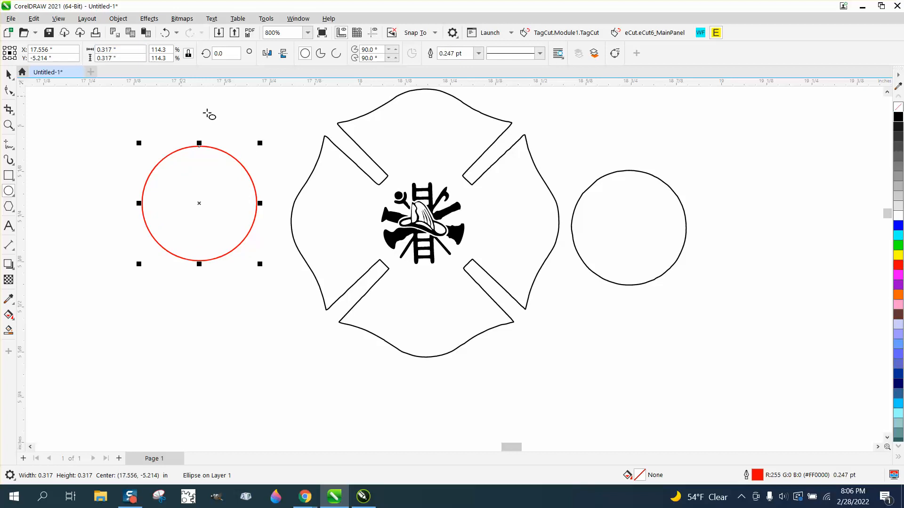
# Place the new circle in the centre of the cross around the emblem and make its outline black.
pyautogui.click(8, 73)
pyautogui.moveTo(200, 204); pyautogui.dragTo(426, 224)
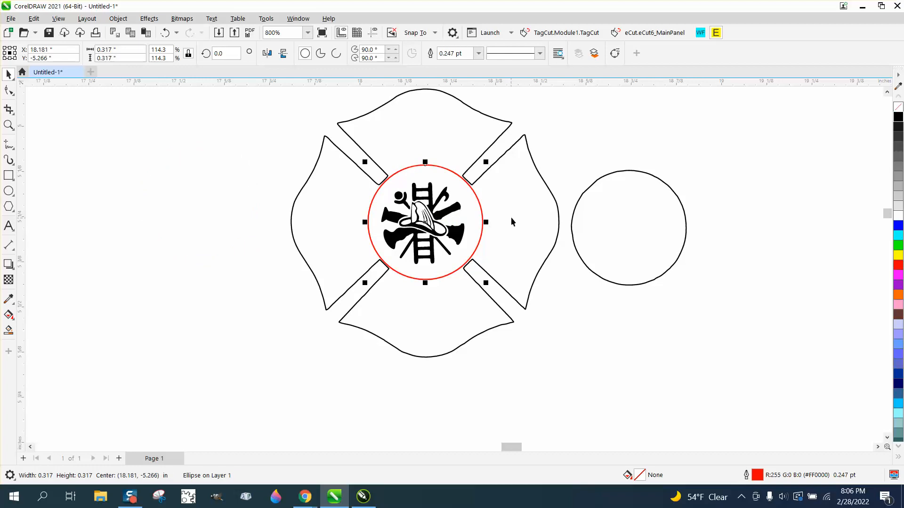
pyautogui.rightClick(899, 118)
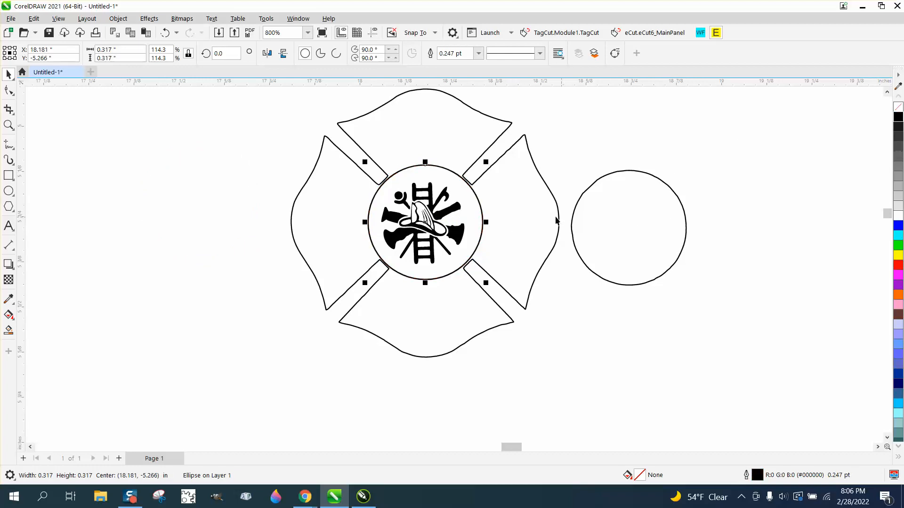
# Align the new circle's centre with the helmet-and-tools emblem.
pyautogui.click(8, 125)
pyautogui.moveTo(239, 150); pyautogui.dragTo(678, 372)
pyautogui.click(8, 74)
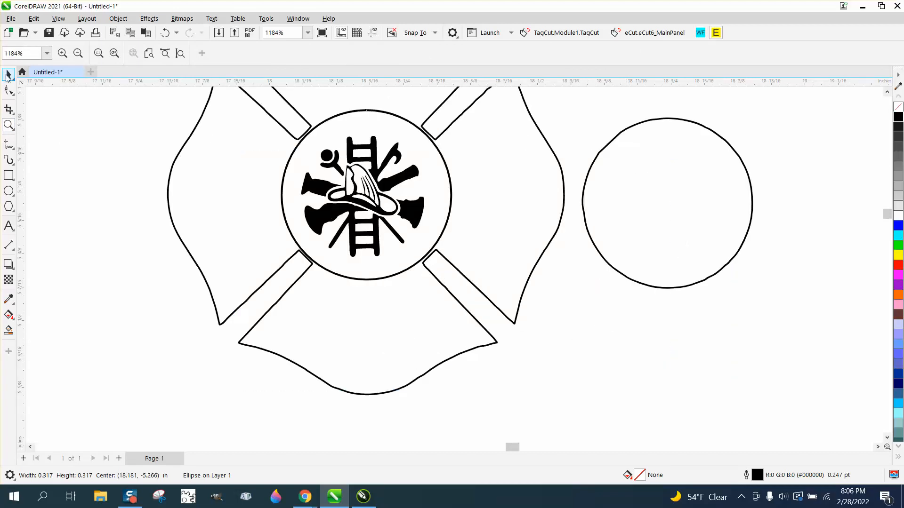
pyautogui.click(375, 152)
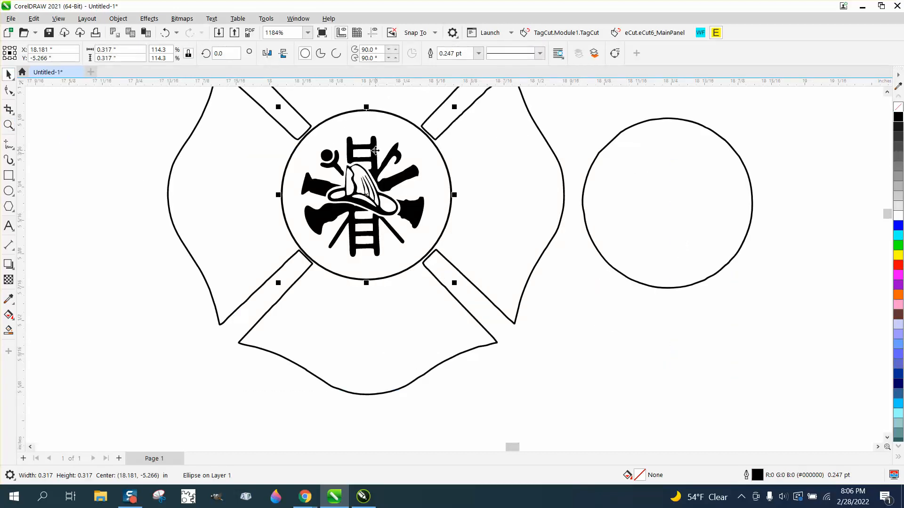
pyautogui.click(95, 128)
pyautogui.moveTo(182, 98); pyautogui.dragTo(499, 292)
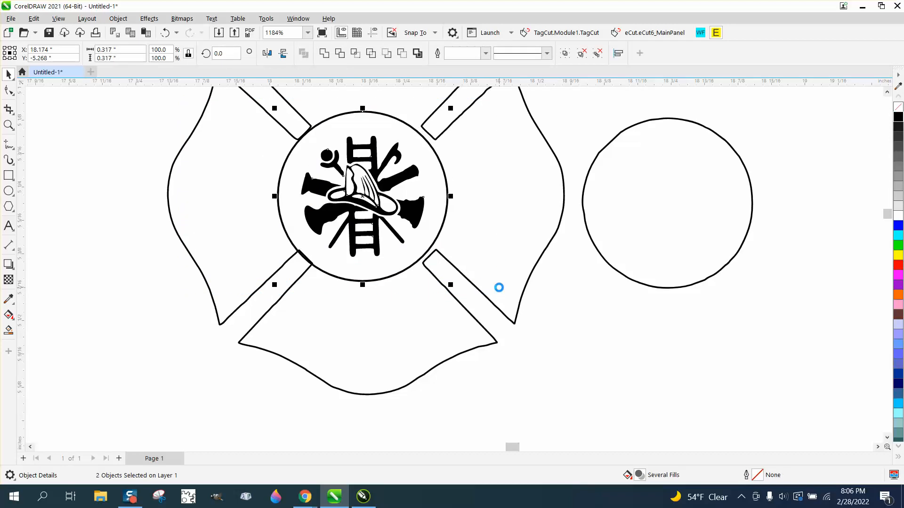
# Try nudging the circle and emblem together right and back left with a nudge distance of 0.01 inches.
pyautogui.moveTo(103, 97); pyautogui.dragTo(495, 317)
pyautogui.click(404, 106)
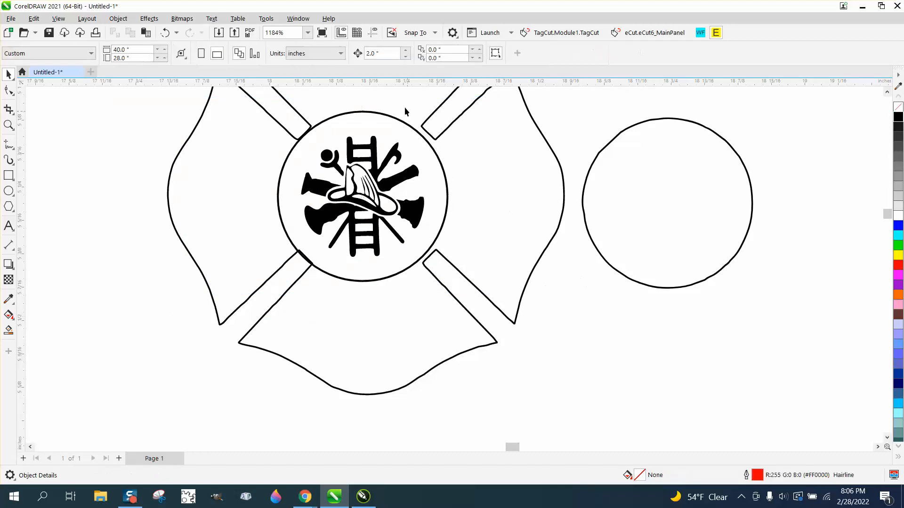
pyautogui.doubleClick(377, 53)
pyautogui.write('.01')
pyautogui.moveTo(146, 116); pyautogui.dragTo(480, 298)
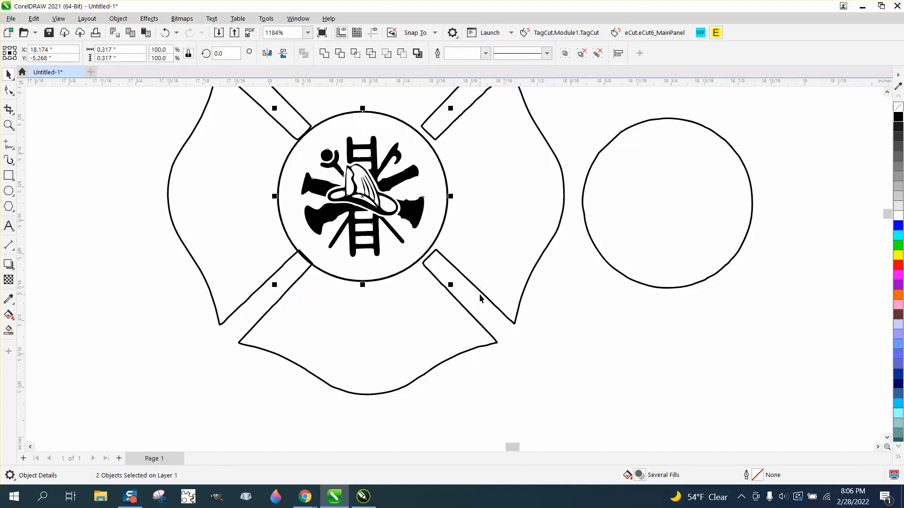
pyautogui.press('Right')
pyautogui.press('Left')
pyautogui.click(583, 352)
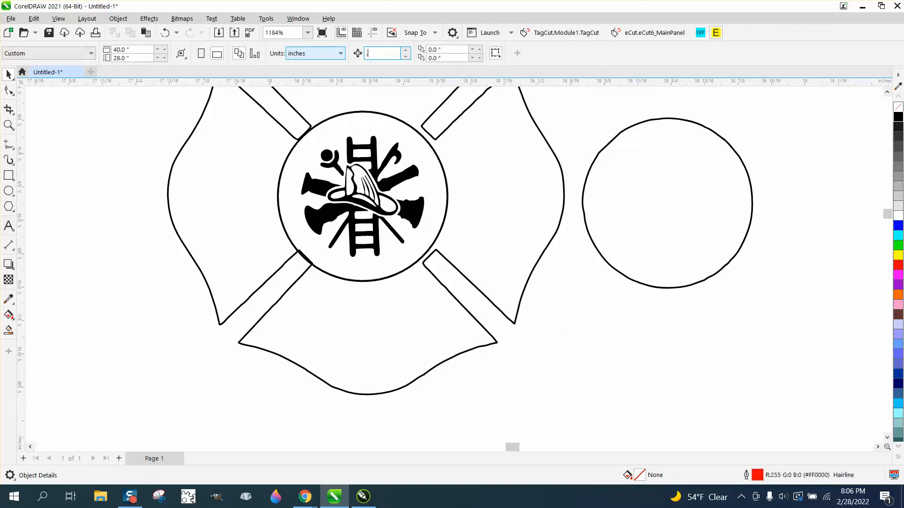
# Set the nudge distance to 0.001 inches and nudge the circle and emblem together 0.008 inches right and 0.002 inches up.
pyautogui.write('.001')
pyautogui.moveTo(152, 113); pyautogui.dragTo(420, 271)
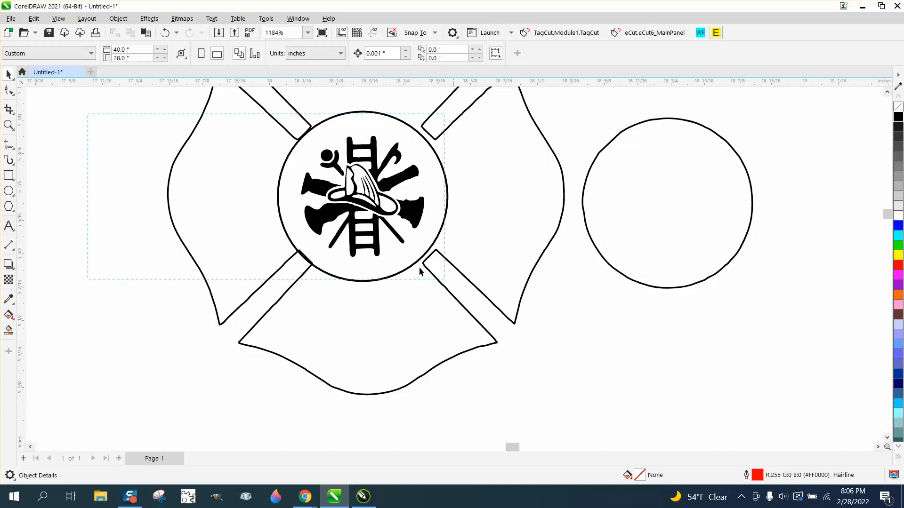
pyautogui.moveTo(112, 117); pyautogui.dragTo(494, 299)
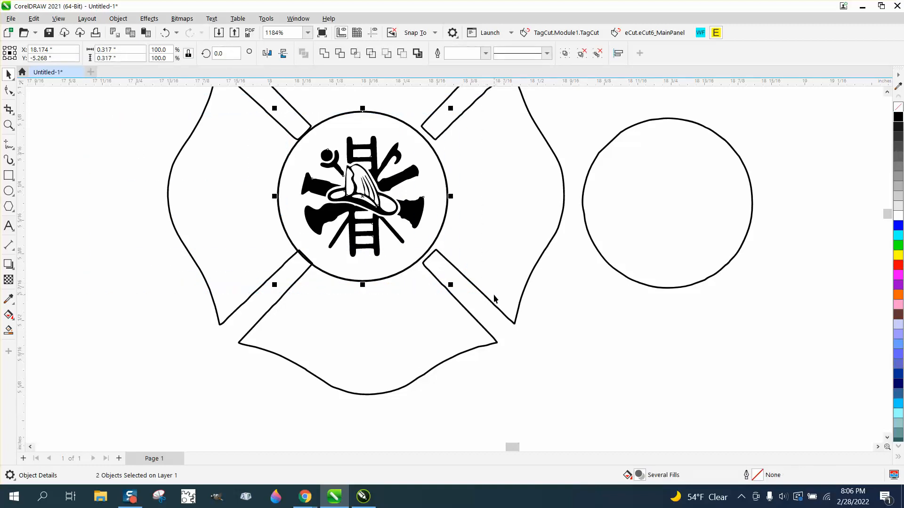
pyautogui.press('Right')
pyautogui.press('Right')
pyautogui.press('Right')
pyautogui.press('Right')
pyautogui.press('Right')
pyautogui.press('Right')
pyautogui.press('Right')
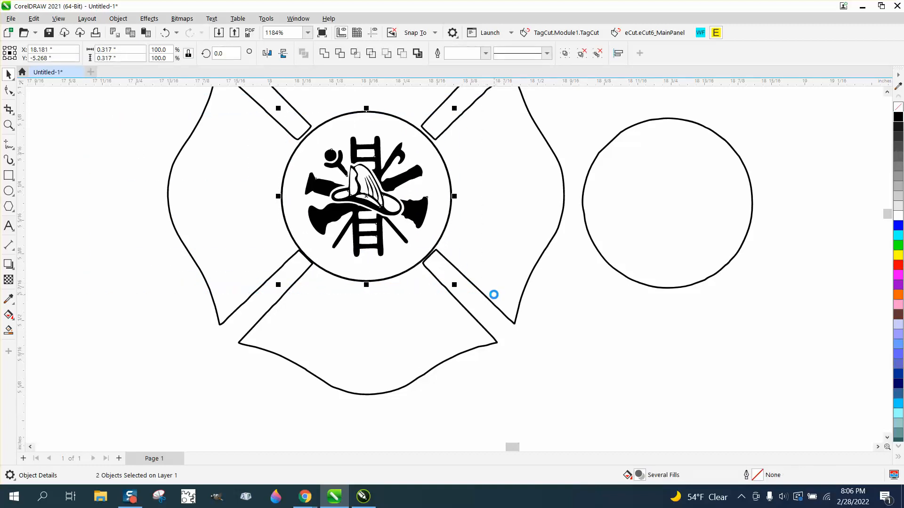
pyautogui.press('Right')
pyautogui.press('Up')
pyautogui.press('Up')
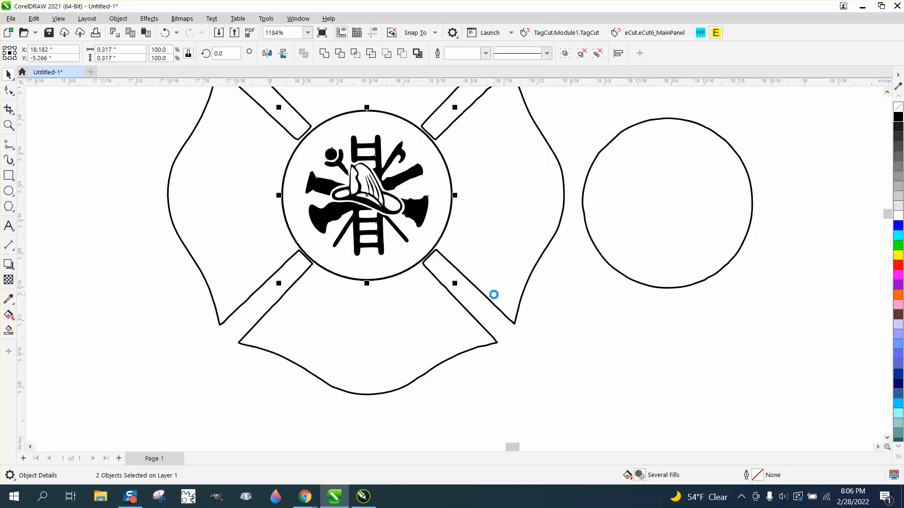
# Enlarge the helmet-and-tools emblem about its centre so it nearly fills the new circle.
pyautogui.scroll(-4, 578, 369)
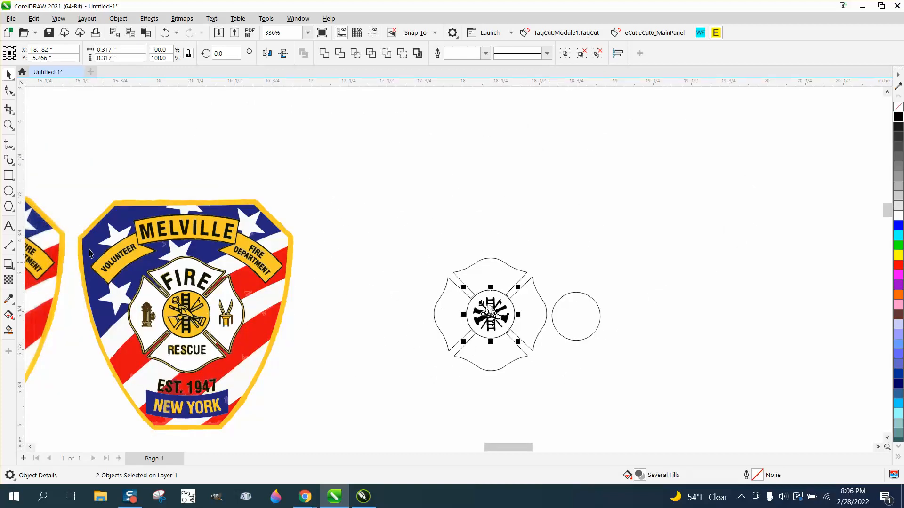
pyautogui.click(3, 122)
pyautogui.moveTo(441, 269); pyautogui.dragTo(625, 384)
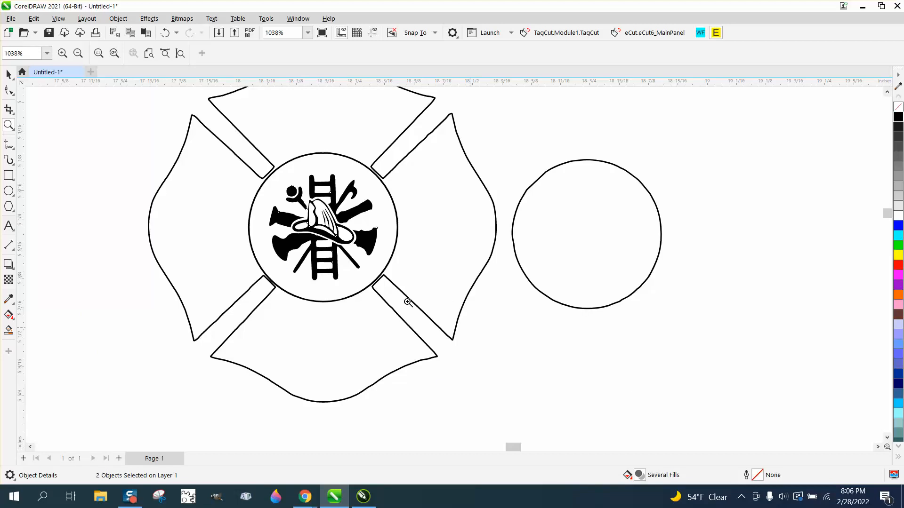
pyautogui.click(8, 74)
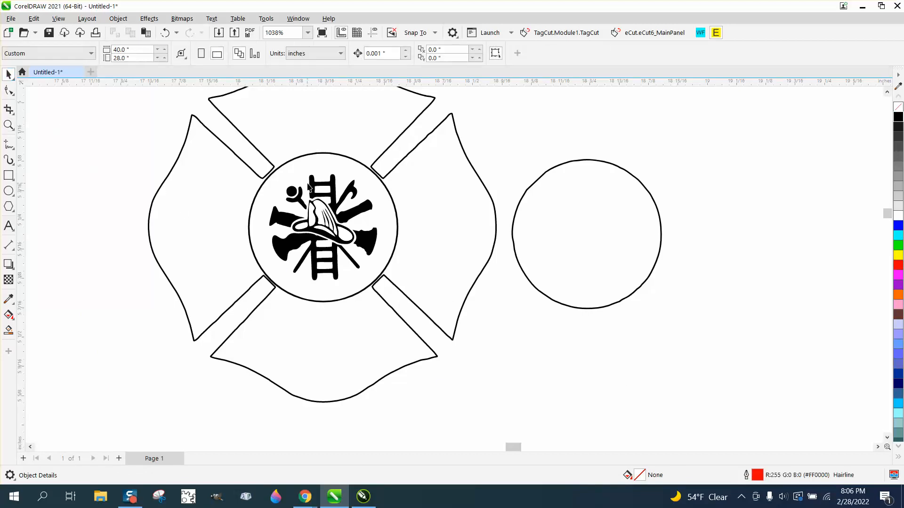
pyautogui.click(332, 187)
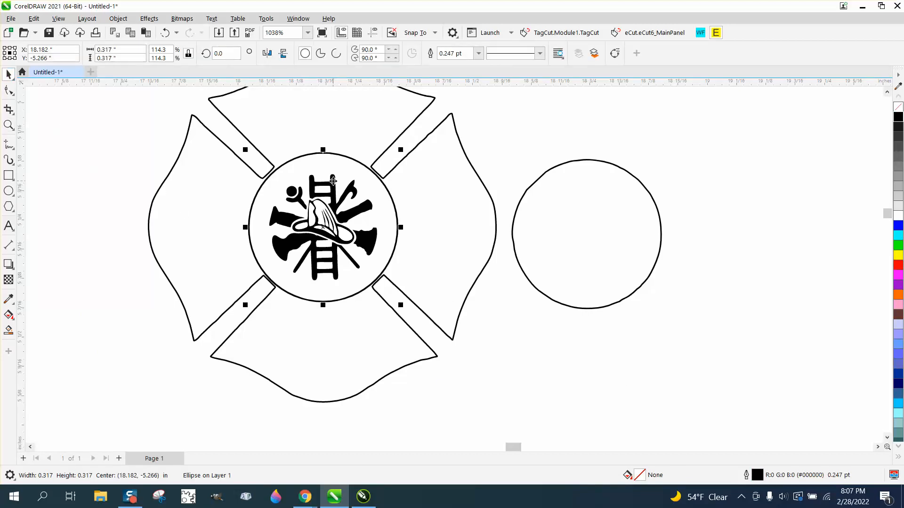
pyautogui.click(574, 142)
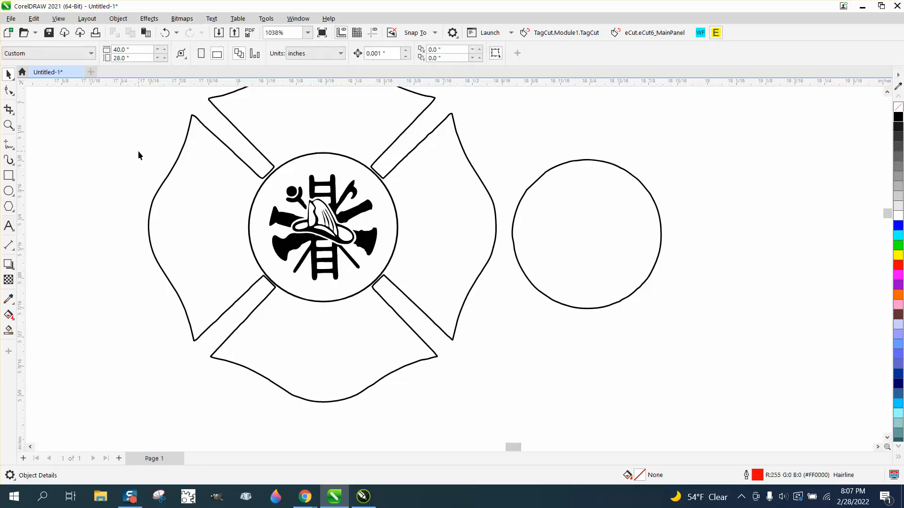
pyautogui.moveTo(270, 257); pyautogui.dragTo(388, 284)
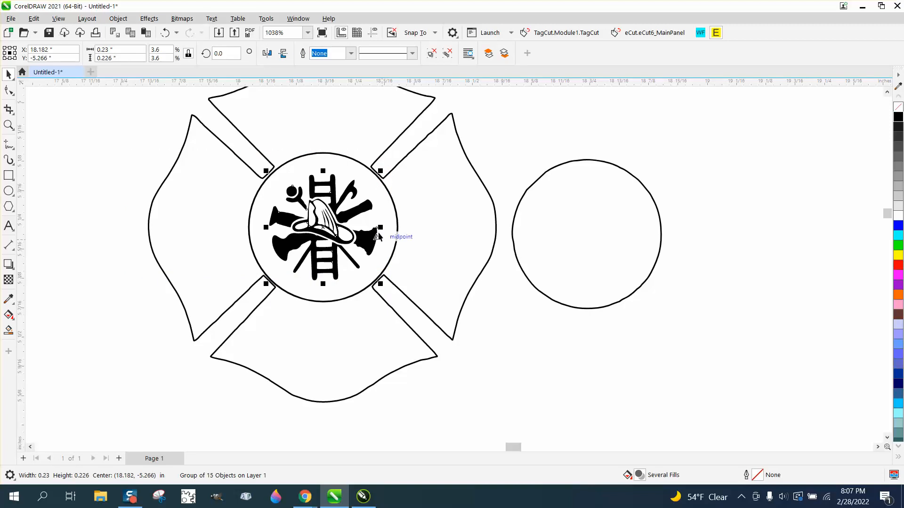
pyautogui.moveTo(381, 171); pyautogui.dragTo(395, 157)
pyautogui.click(508, 155)
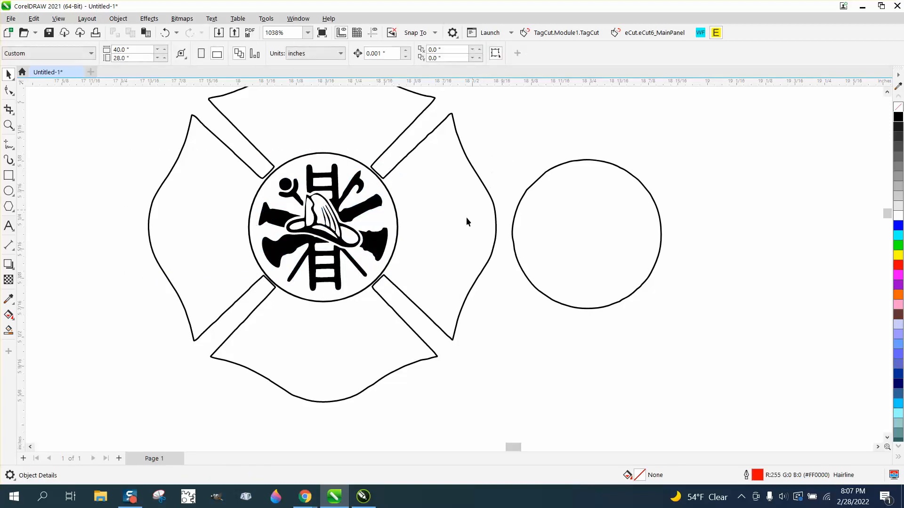
# Move the black FIRE DEPT. parts and the red fire department emblem together to just above the small Melville patches.
pyautogui.scroll(-4, 466, 219)
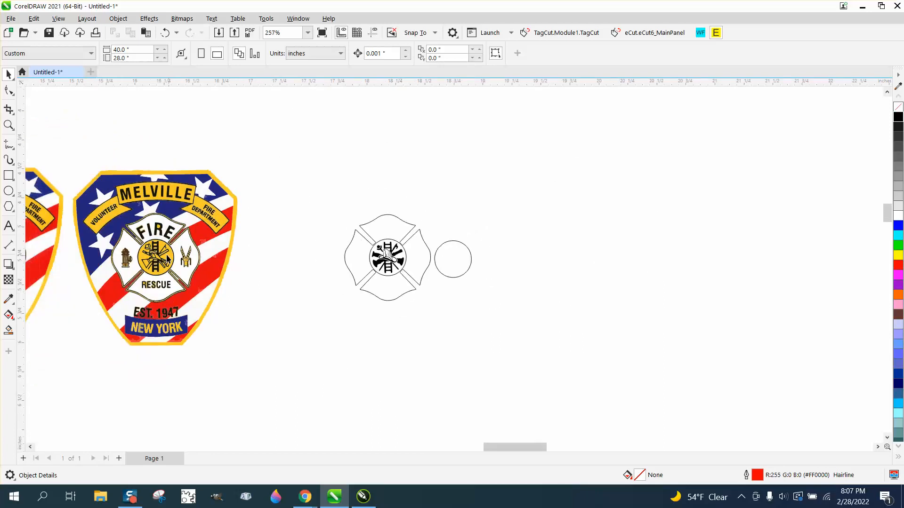
pyautogui.scroll(-3, 321, 295)
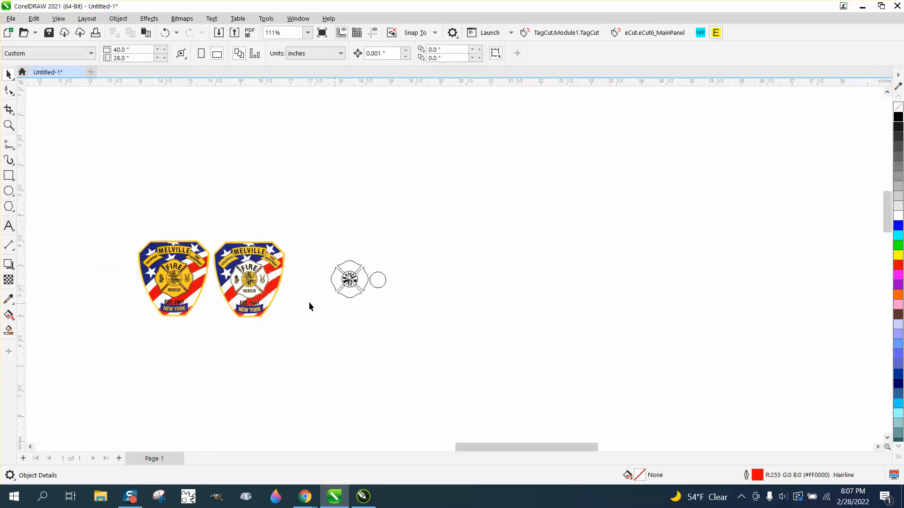
pyautogui.scroll(-6, 221, 304)
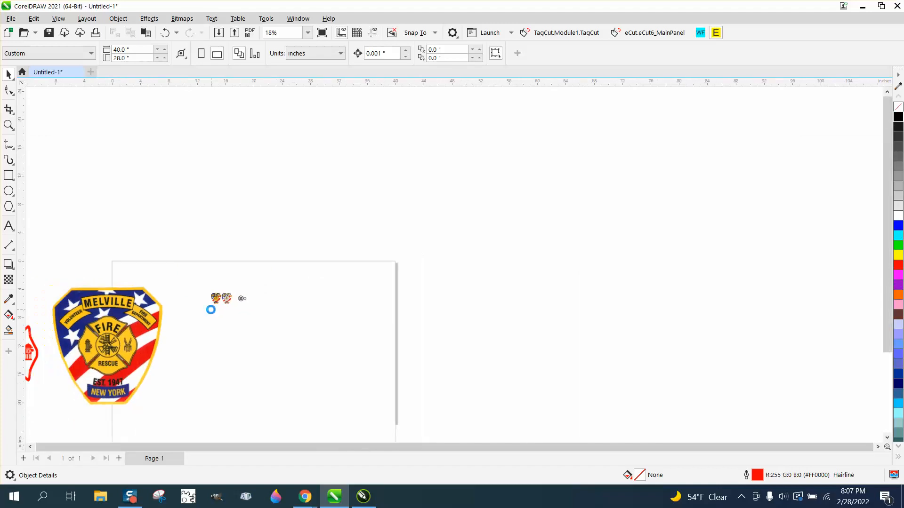
pyautogui.scroll(-2, 210, 311)
pyautogui.click(99, 339)
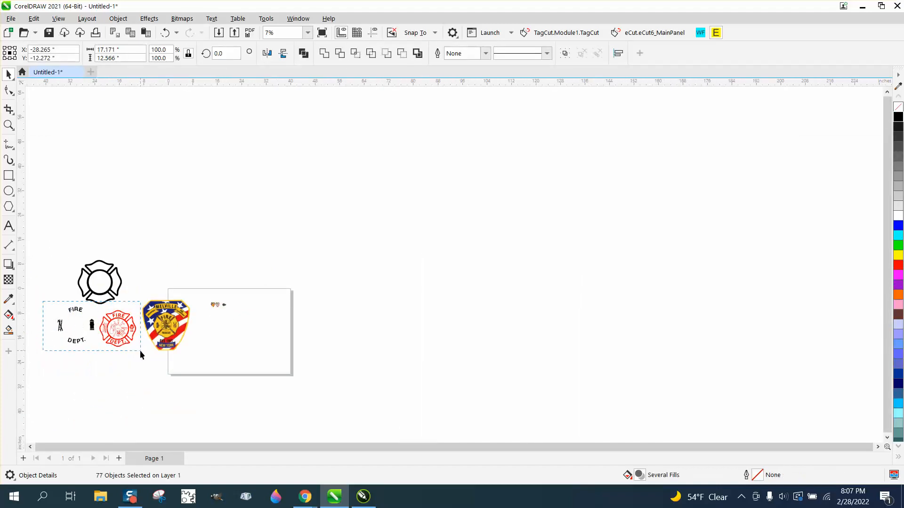
pyautogui.keyDown('shift'); pyautogui.click(106, 326); pyautogui.keyUp('shift')
pyautogui.moveTo(105, 326); pyautogui.dragTo(257, 275)
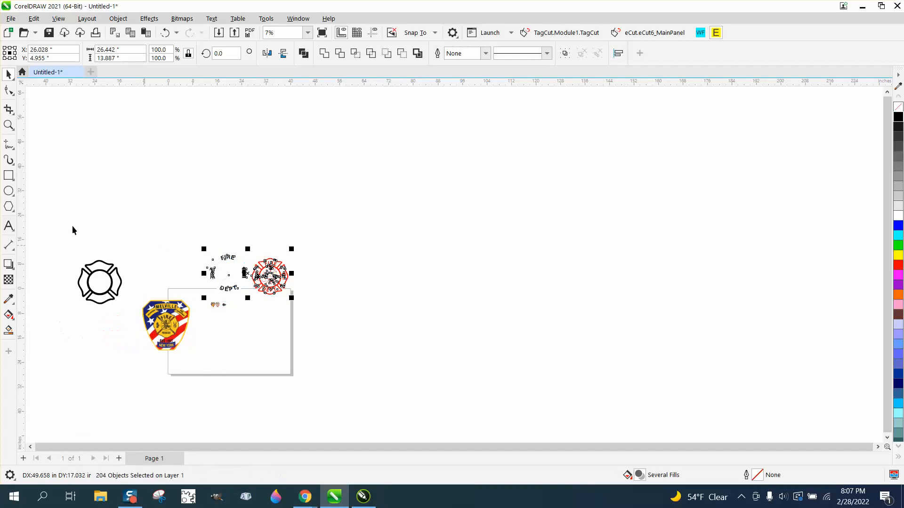
# Take the hydrant out of the red fire department emblem and place it to the right of the rebuilt cross.
pyautogui.click(8, 125)
pyautogui.moveTo(204, 259); pyautogui.dragTo(349, 320)
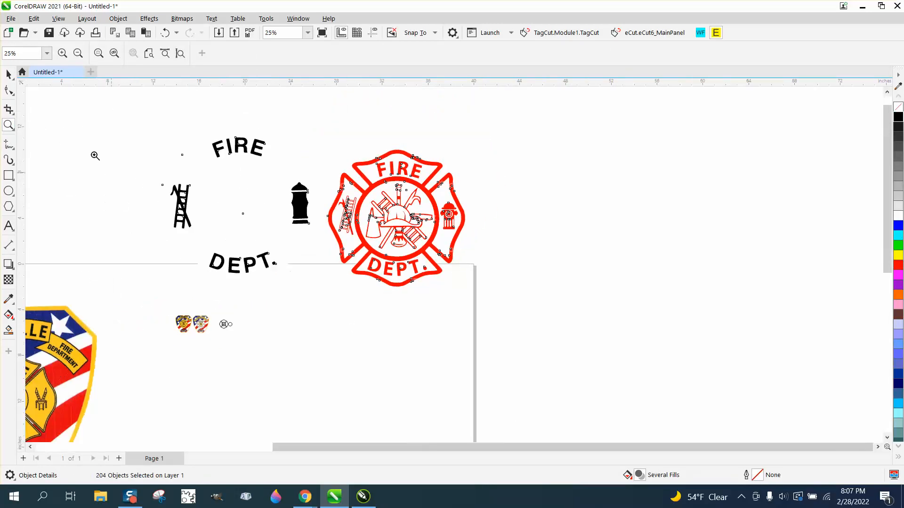
pyautogui.click(8, 74)
pyautogui.click(547, 321)
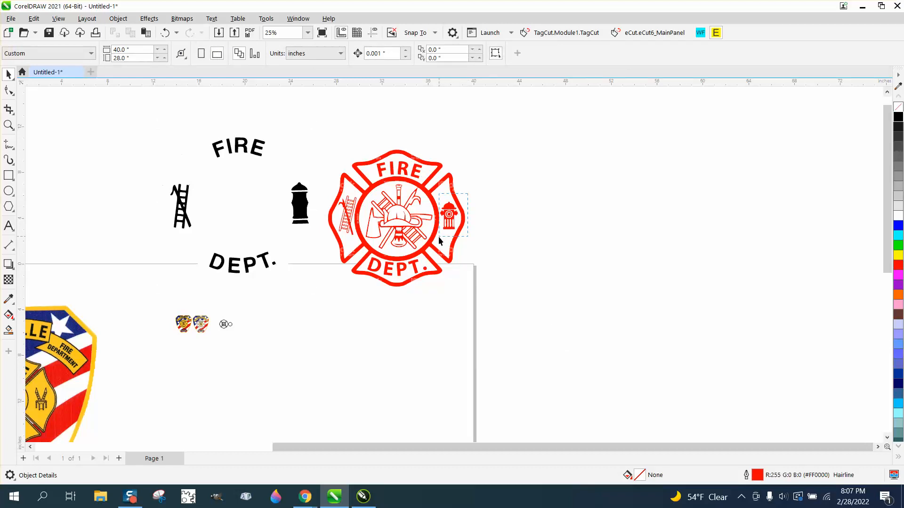
pyautogui.moveTo(449, 217); pyautogui.dragTo(256, 324)
# Move the near-white curve off the black hydrant to the page's right edge and remove it.
pyautogui.click(303, 214)
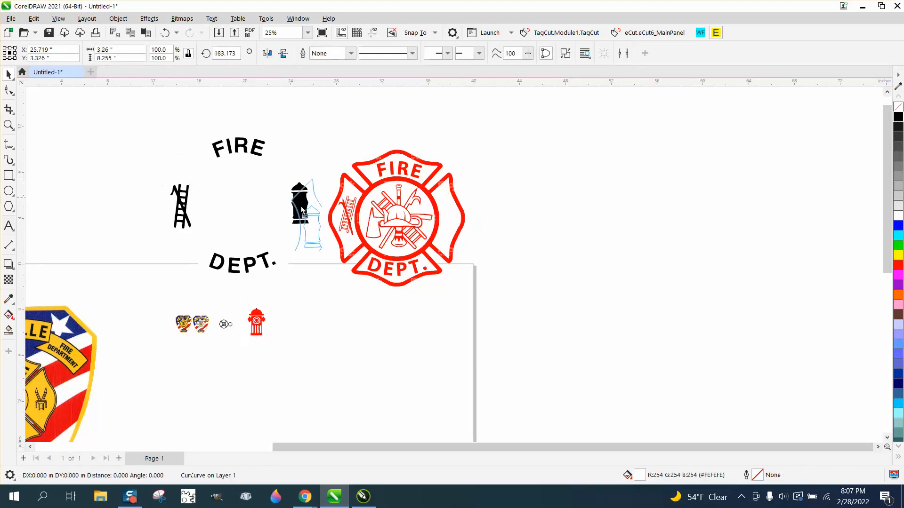
pyautogui.moveTo(303, 214); pyautogui.dragTo(464, 308)
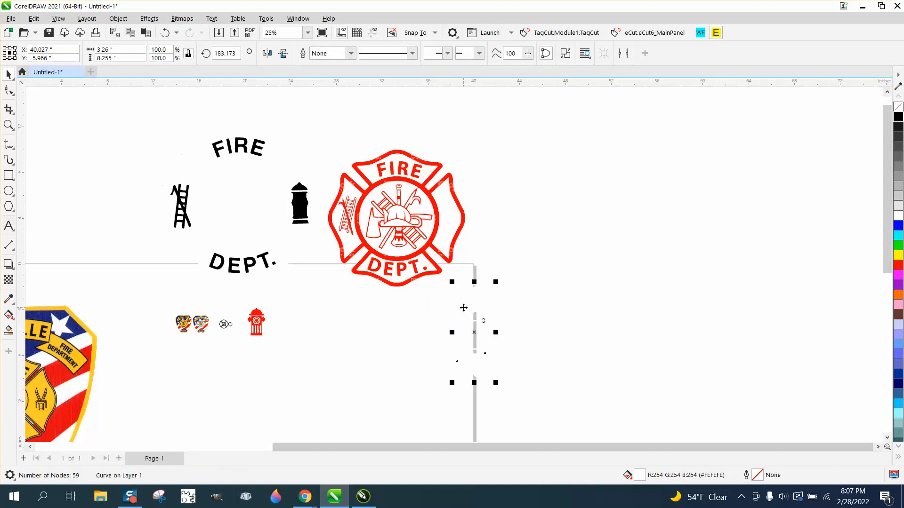
pyautogui.click(406, 317)
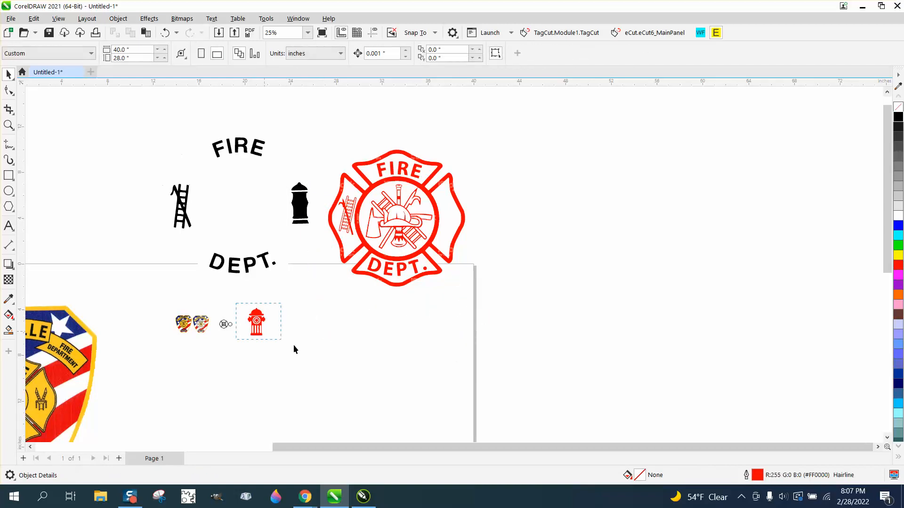
# Give all parts of the relocated red hydrant a black hairline outline and remove their fill.
pyautogui.moveTo(295, 349); pyautogui.dragTo(295, 349)
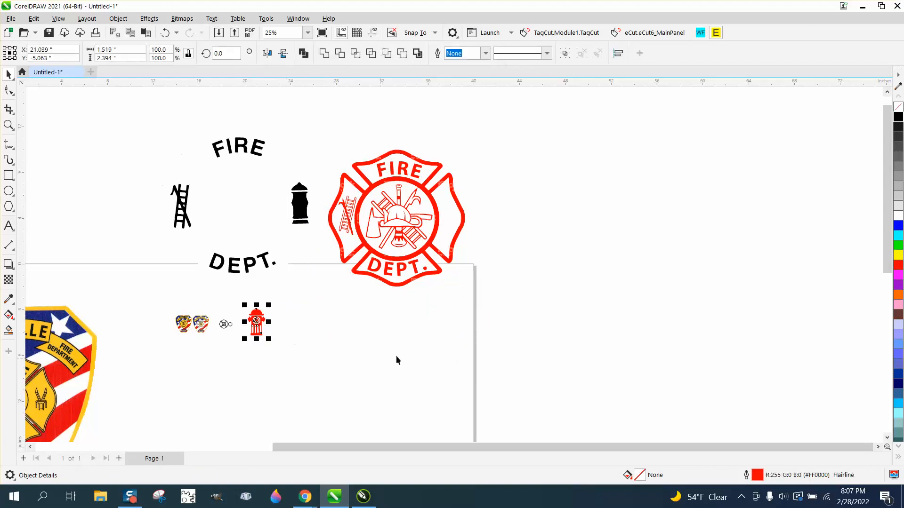
pyautogui.click(898, 117)
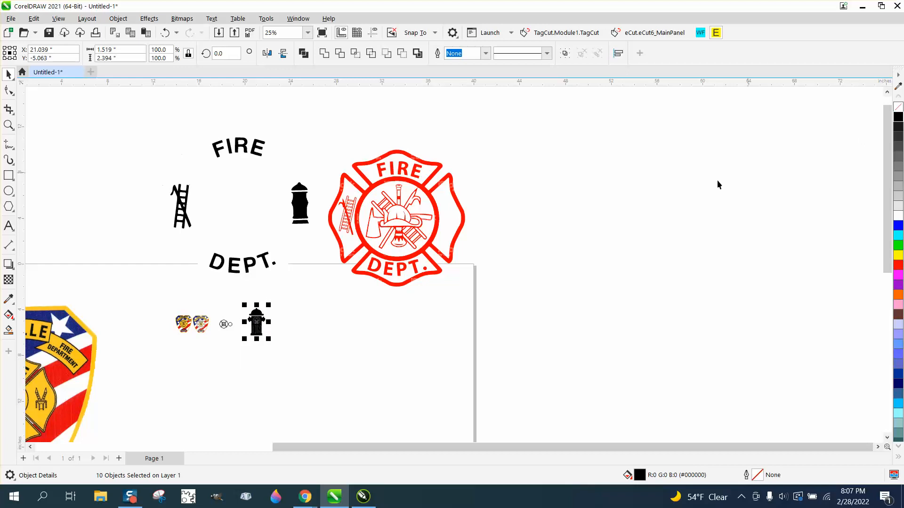
pyautogui.click(165, 32)
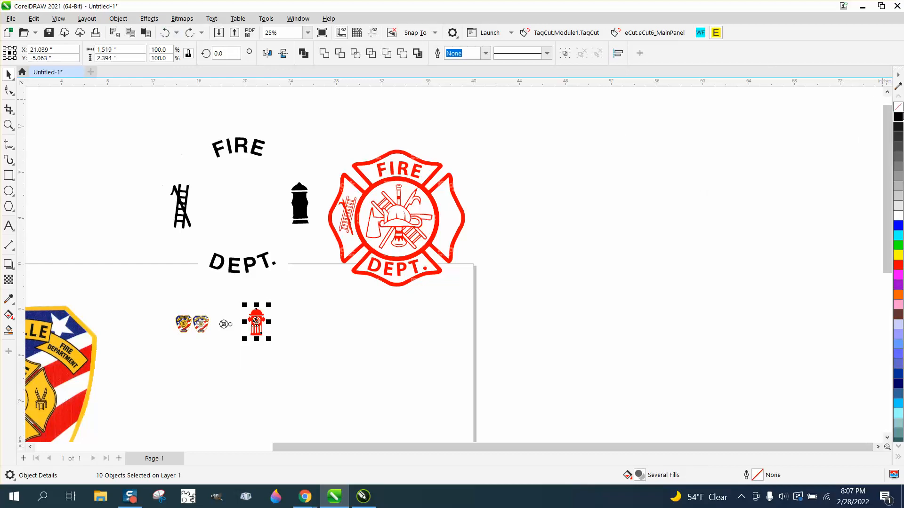
pyautogui.rightClick(898, 117)
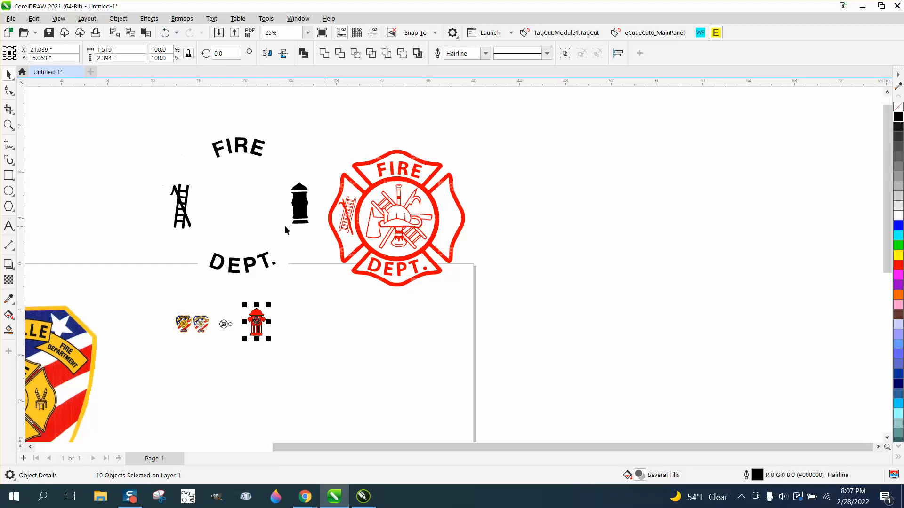
pyautogui.click(9, 124)
pyautogui.moveTo(242, 306); pyautogui.dragTo(289, 343)
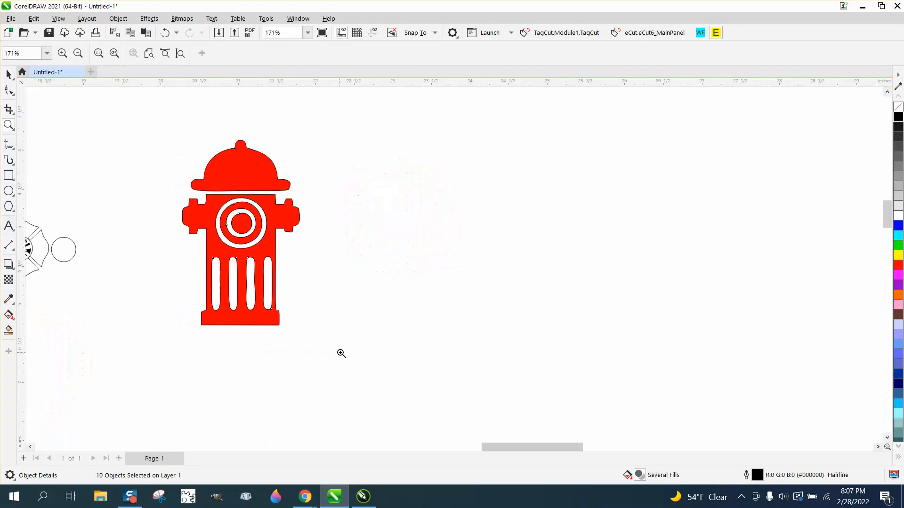
pyautogui.click(8, 75)
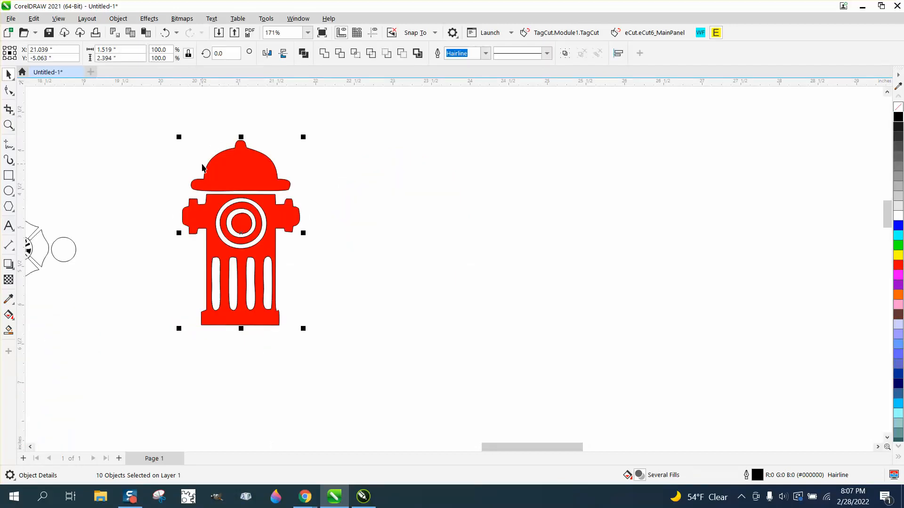
pyautogui.moveTo(163, 137); pyautogui.dragTo(322, 332)
pyautogui.click(898, 107)
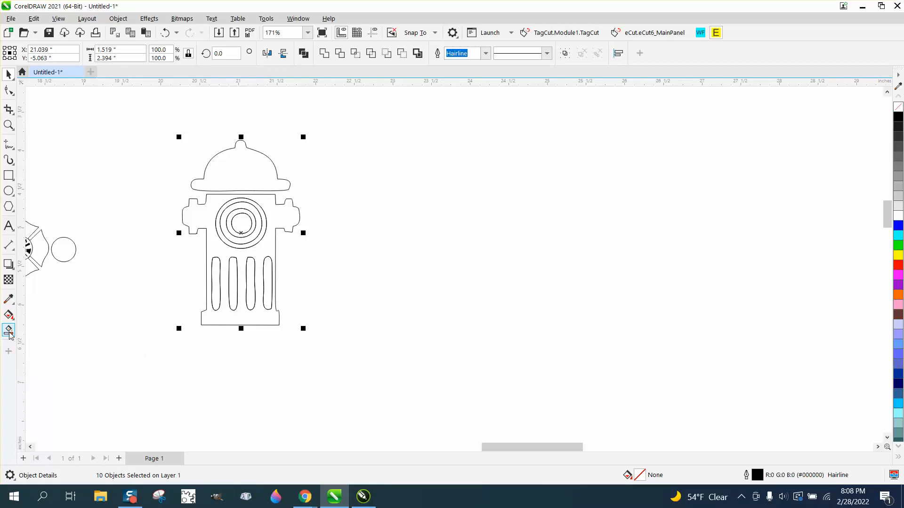
# Smart Fill the hydrant's dome, body, middle ring and centre disc with black and no outline, leaving the slots and alternate rings empty.
pyautogui.click(9, 331)
pyautogui.click(127, 54)
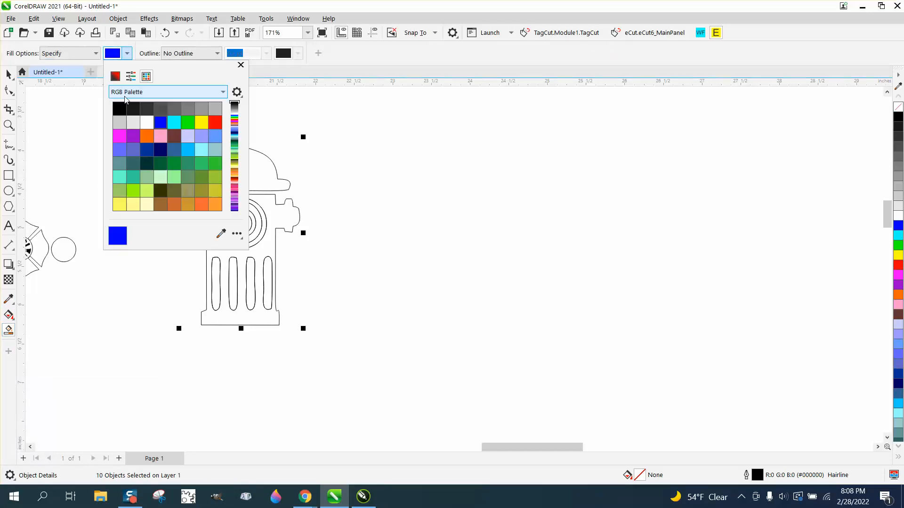
pyautogui.click(117, 113)
pyautogui.click(267, 178)
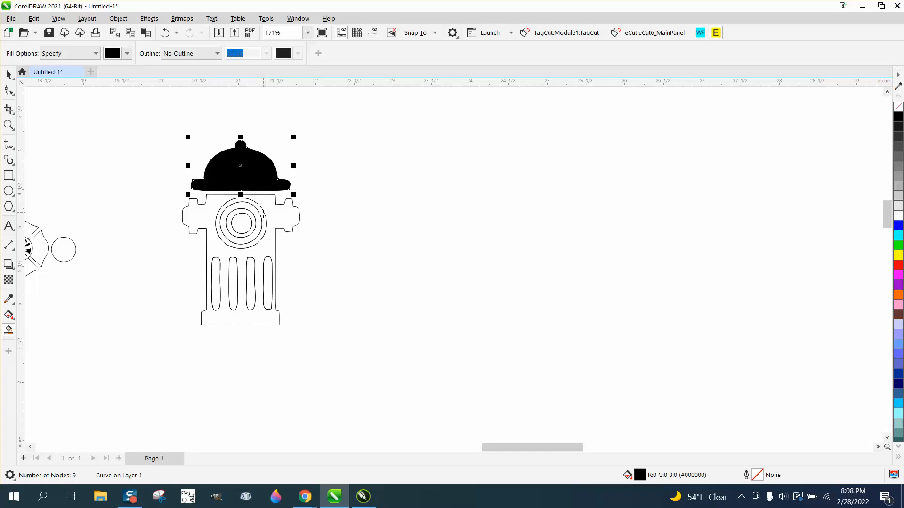
pyautogui.click(275, 218)
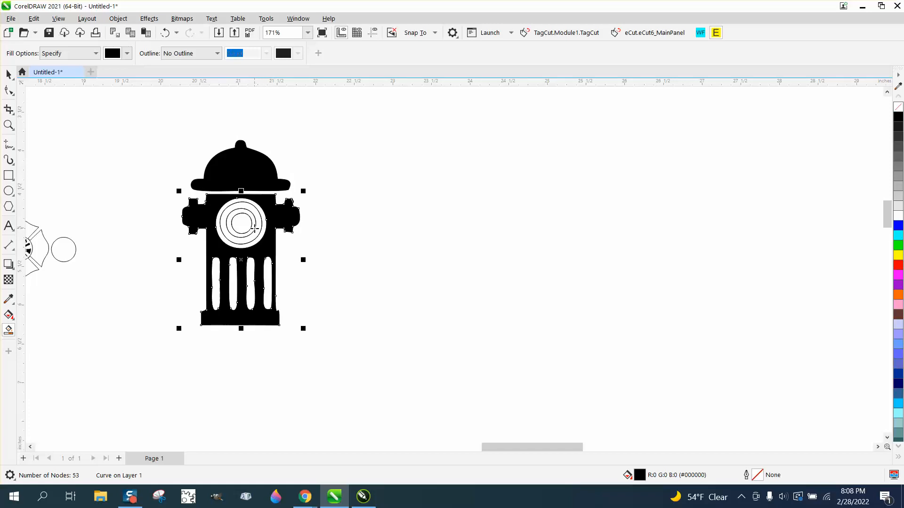
pyautogui.click(256, 224)
pyautogui.click(250, 221)
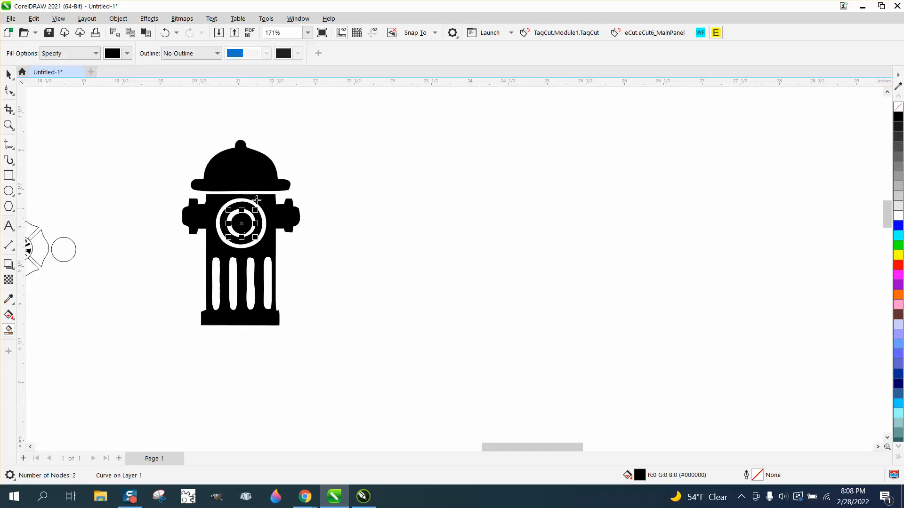
# Select all the hydrant's outline and filled parts and group them into one object.
pyautogui.click(8, 74)
pyautogui.scroll(-4, 489, 337)
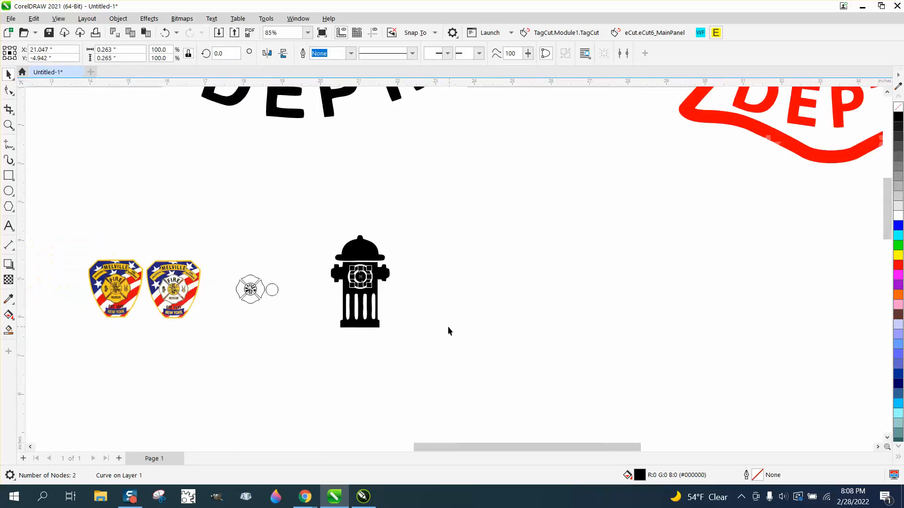
pyautogui.moveTo(338, 234); pyautogui.dragTo(437, 357)
pyautogui.scroll(-3, 431, 254)
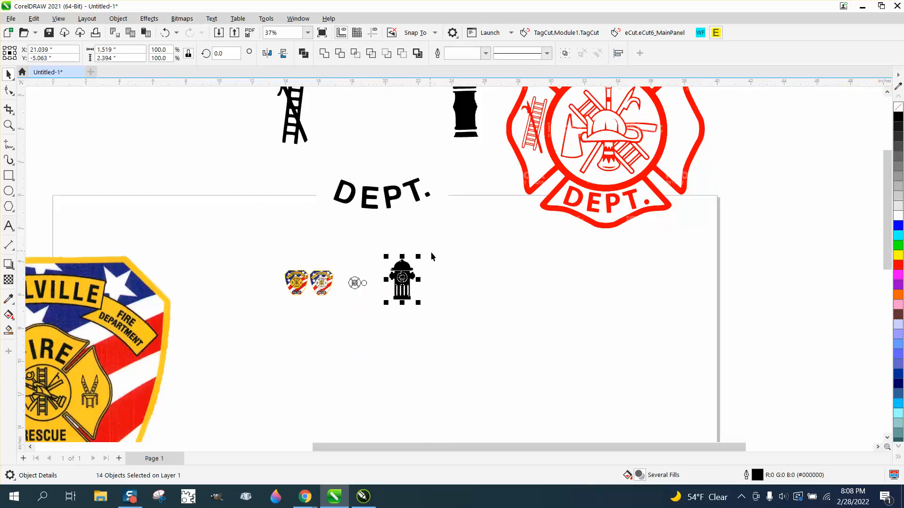
pyautogui.scroll(-1, 438, 269)
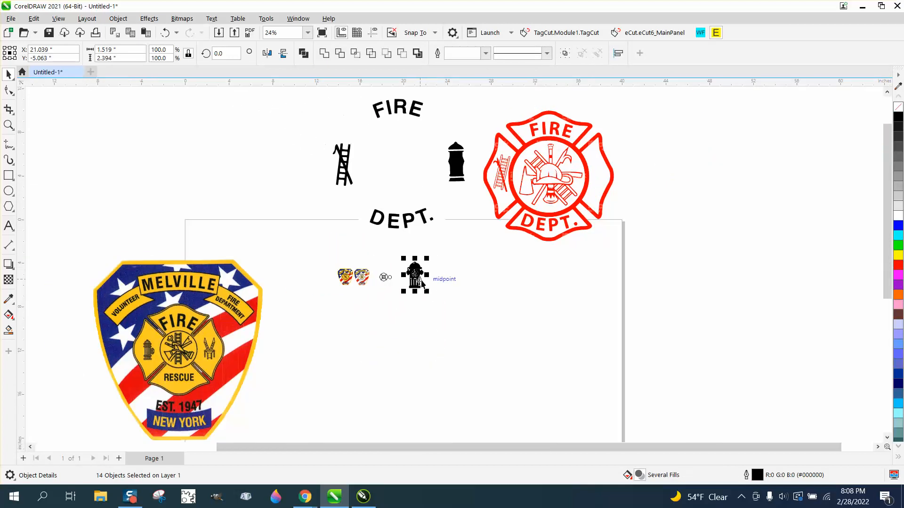
pyautogui.hotkey('ctrl', 'g')
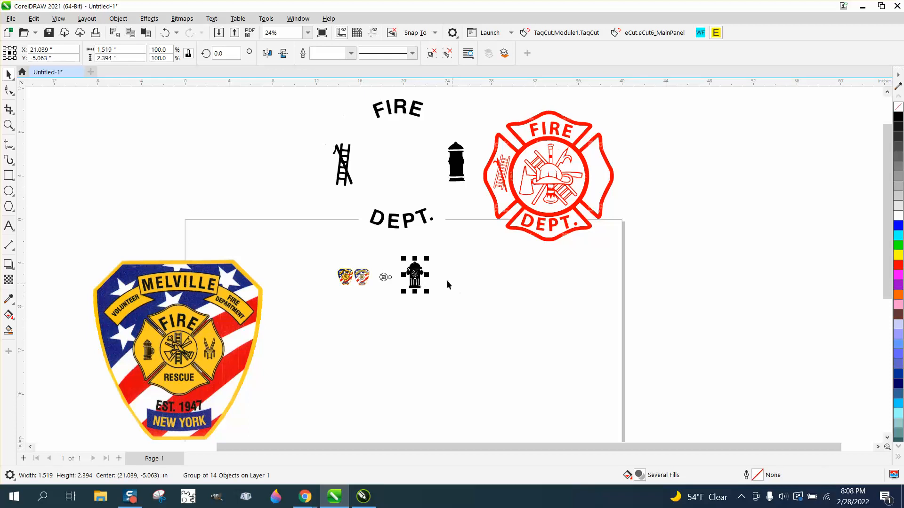
# Try shrinking the hydrant group to about 13.5% and moving it just below the cross, and undo both changes.
pyautogui.moveTo(428, 259); pyautogui.dragTo(414, 279)
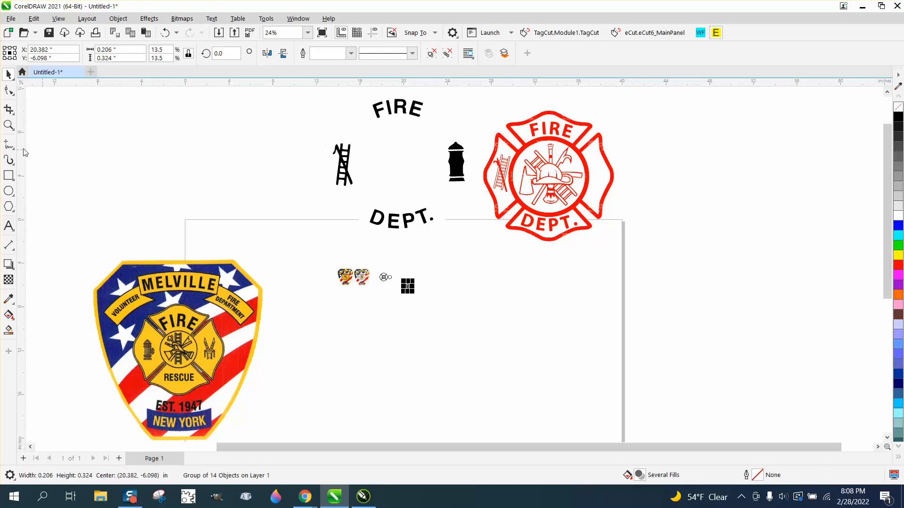
pyautogui.click(8, 125)
pyautogui.moveTo(288, 252); pyautogui.dragTo(489, 337)
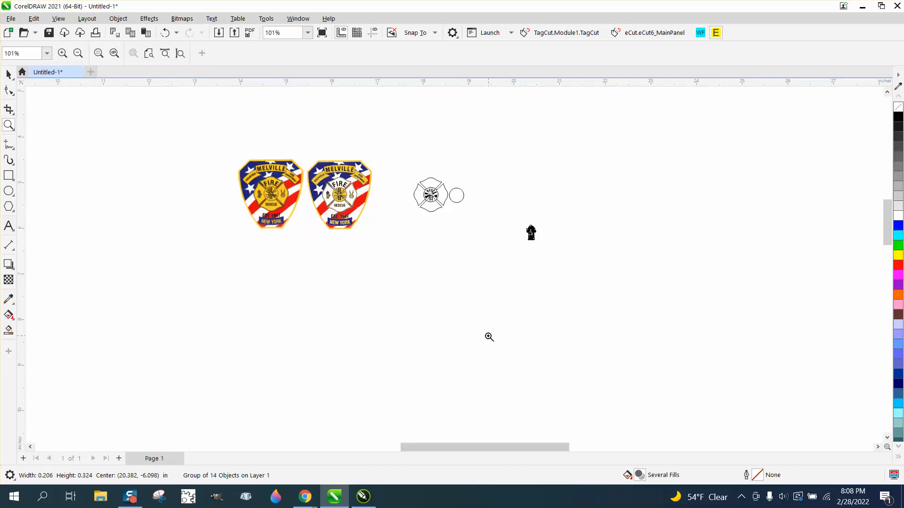
pyautogui.scroll(-5, 489, 337)
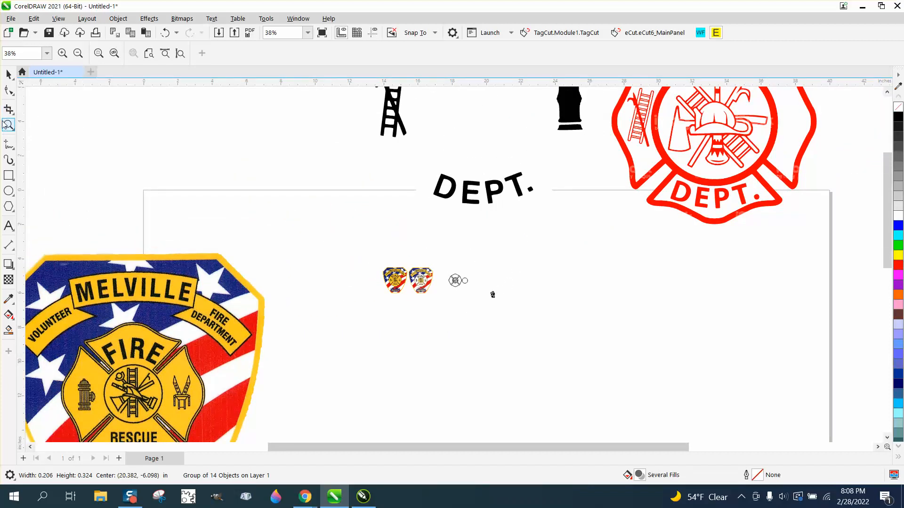
pyautogui.moveTo(427, 252); pyautogui.dragTo(552, 334)
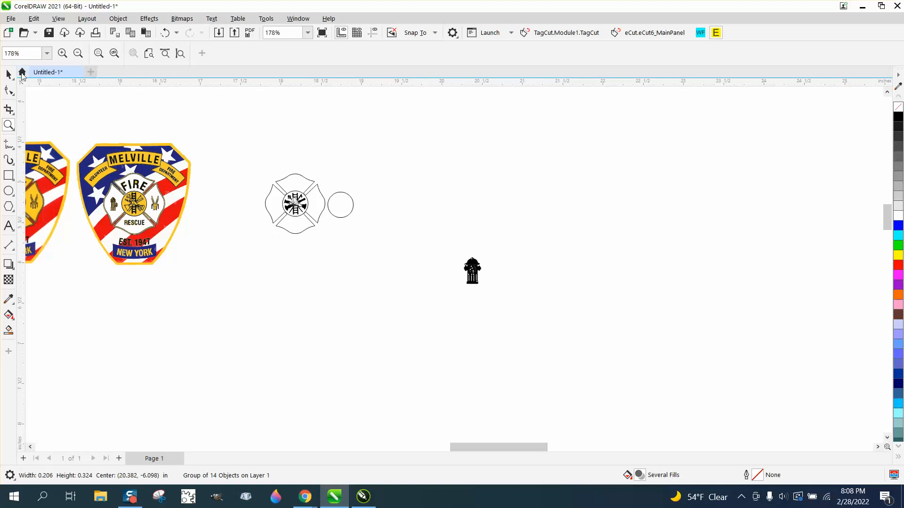
pyautogui.click(9, 74)
pyautogui.moveTo(472, 272); pyautogui.dragTo(254, 255)
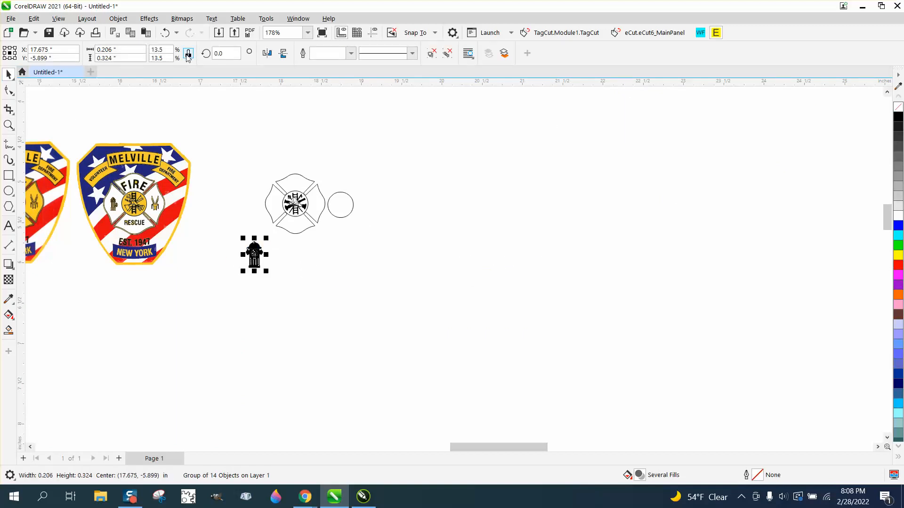
pyautogui.click(166, 33)
pyautogui.click(167, 33)
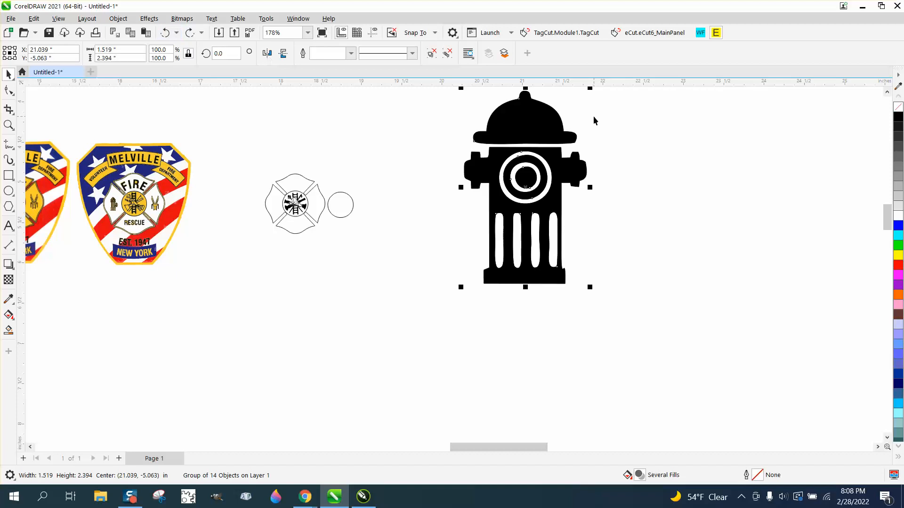
# Remove the hydrant group's fill and give it a black hairline outline that scales with the object.
pyautogui.click(899, 107)
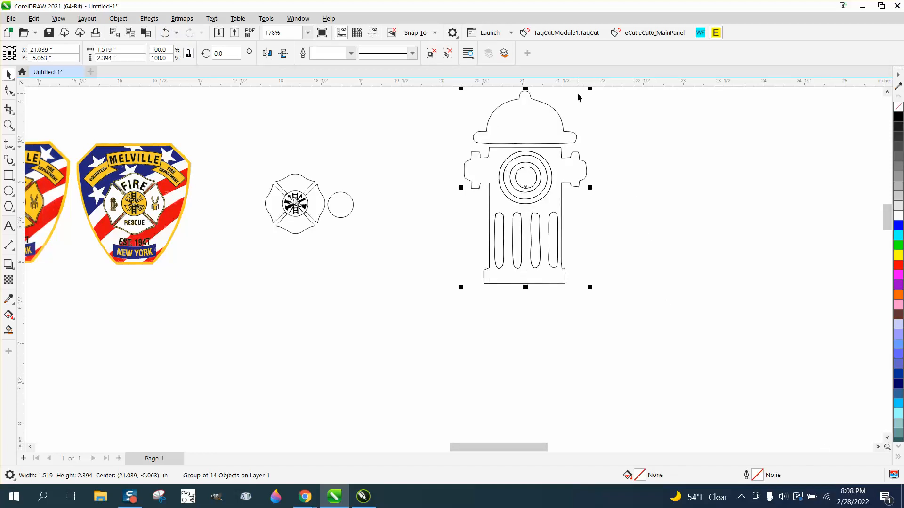
pyautogui.press('F12')
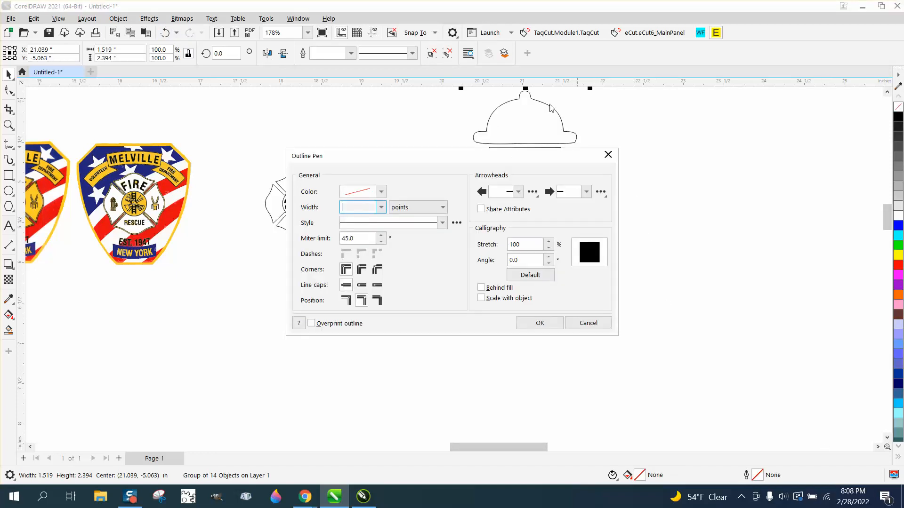
pyautogui.click(385, 206)
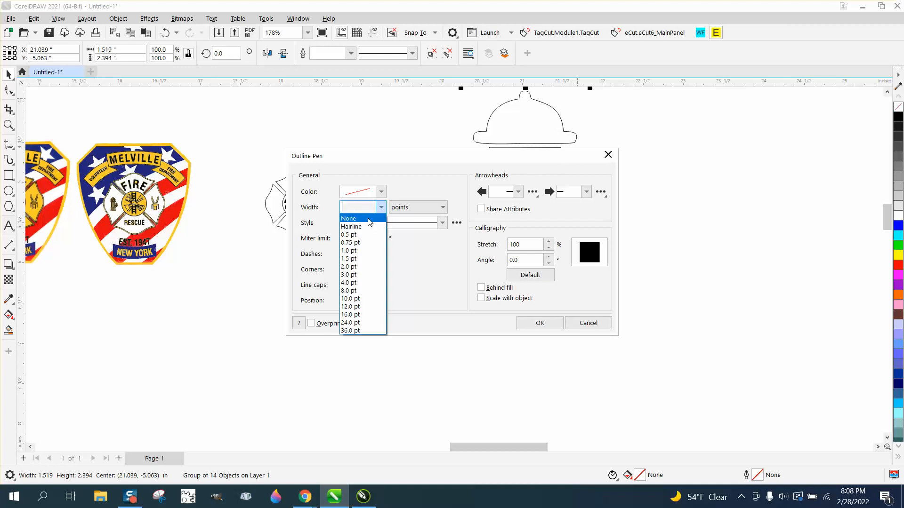
pyautogui.click(364, 227)
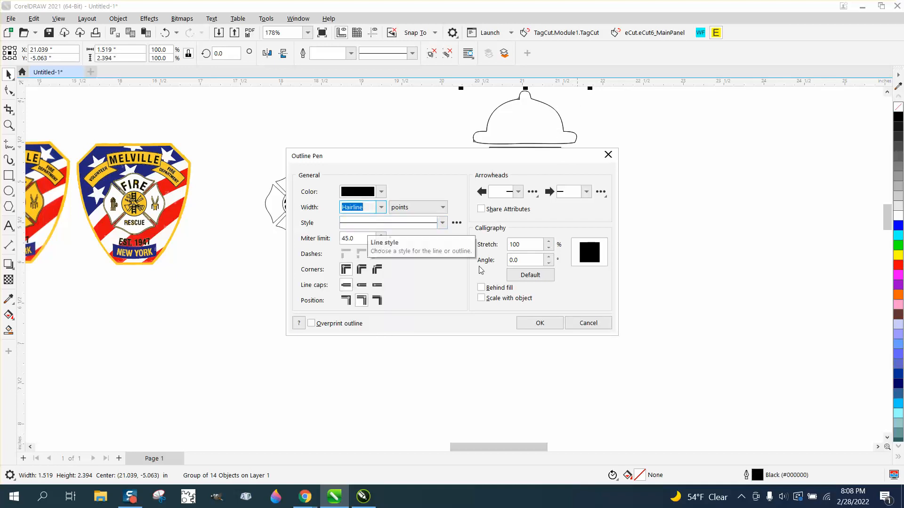
pyautogui.click(481, 298)
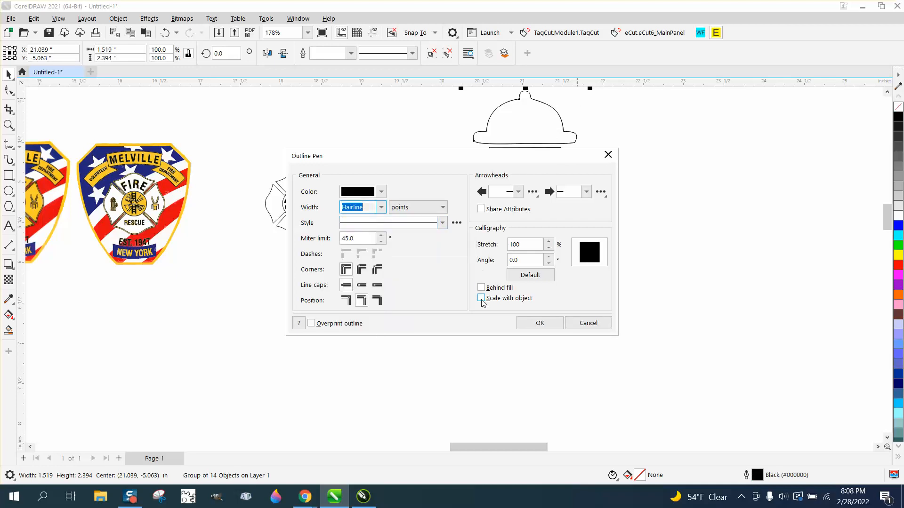
pyautogui.click(537, 324)
# Smart Fill the outlined hydrant's dome, body, middle ring and centre disc again with black and no outline.
pyautogui.click(10, 330)
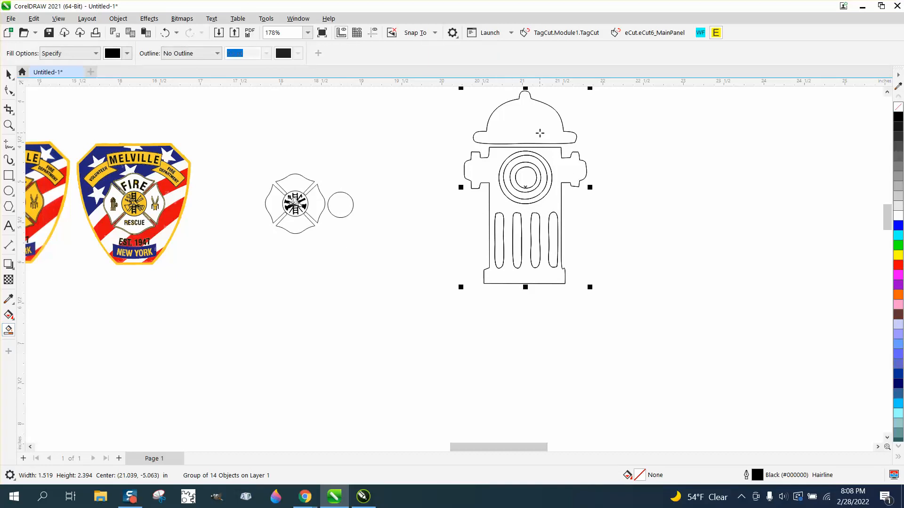
pyautogui.click(540, 133)
pyautogui.click(549, 164)
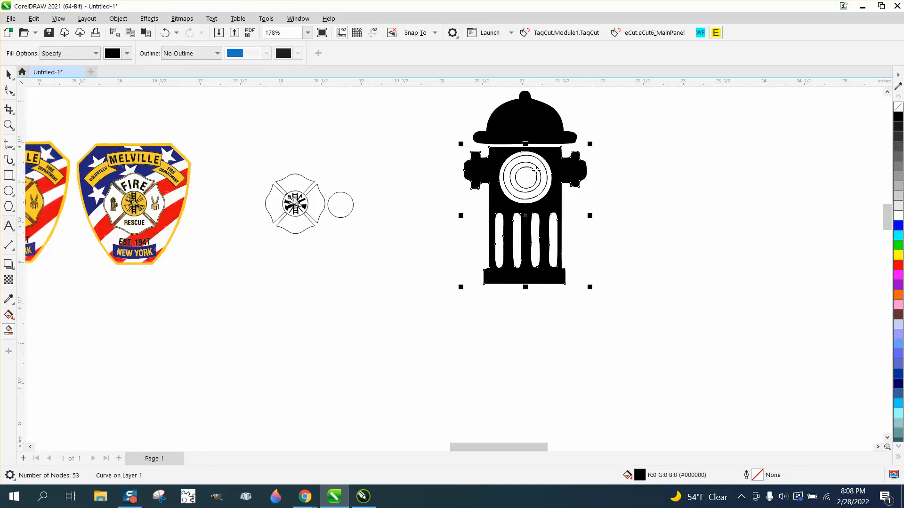
pyautogui.click(540, 170)
pyautogui.click(533, 176)
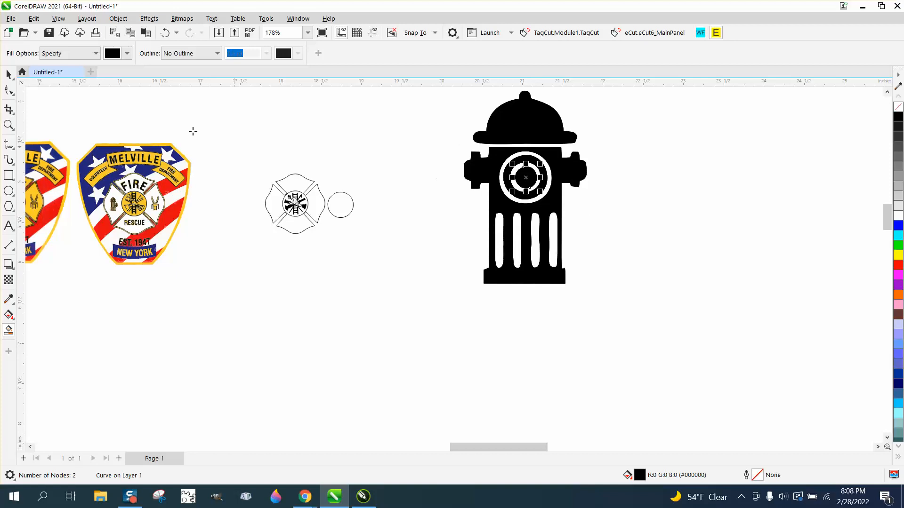
# Select the whole hydrant, remove its outline and group the new fills with the underlying parts.
pyautogui.click(8, 74)
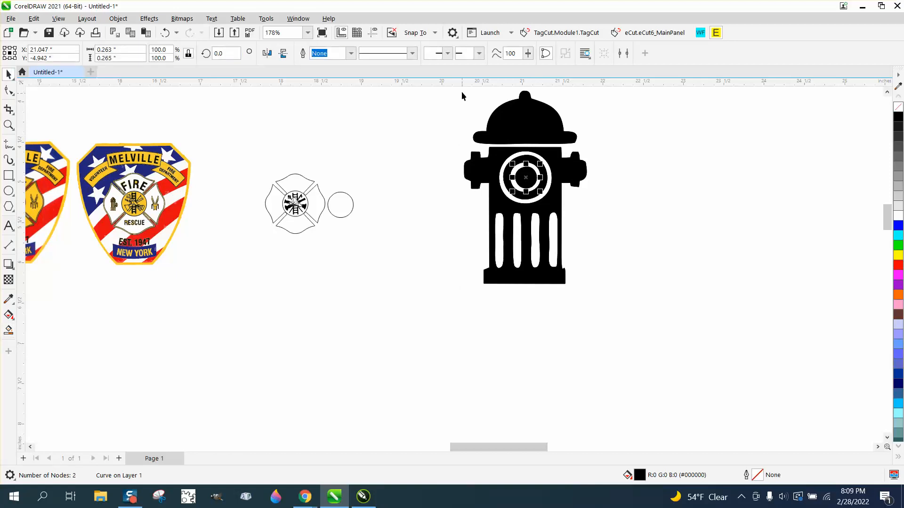
pyautogui.moveTo(461, 93); pyautogui.dragTo(667, 325)
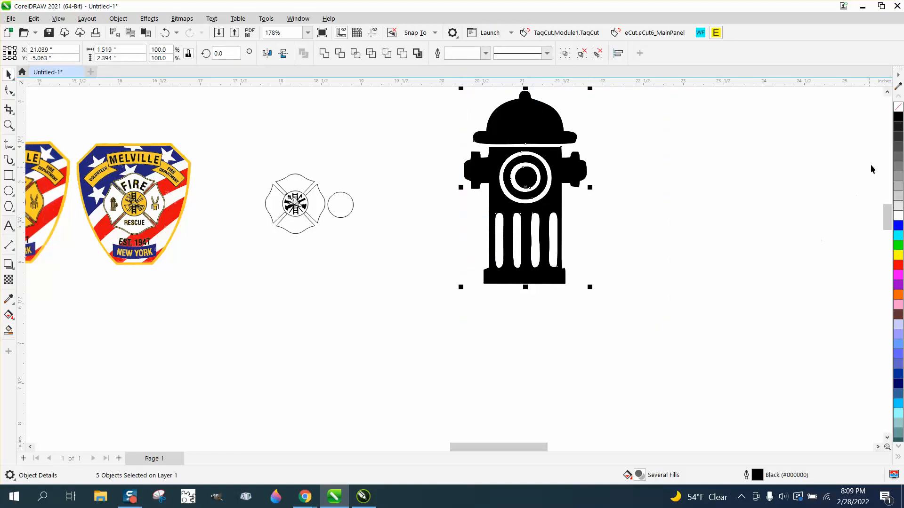
pyautogui.rightClick(898, 107)
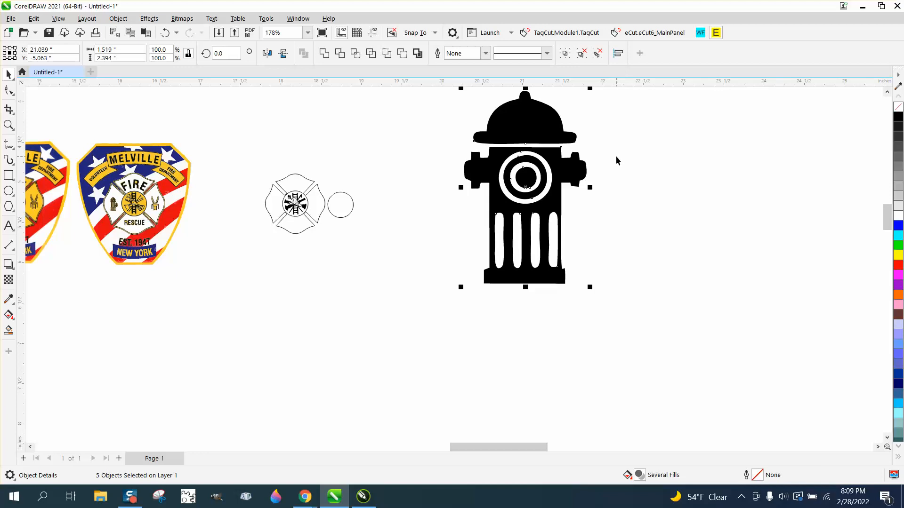
pyautogui.hotkey('ctrl', 'g')
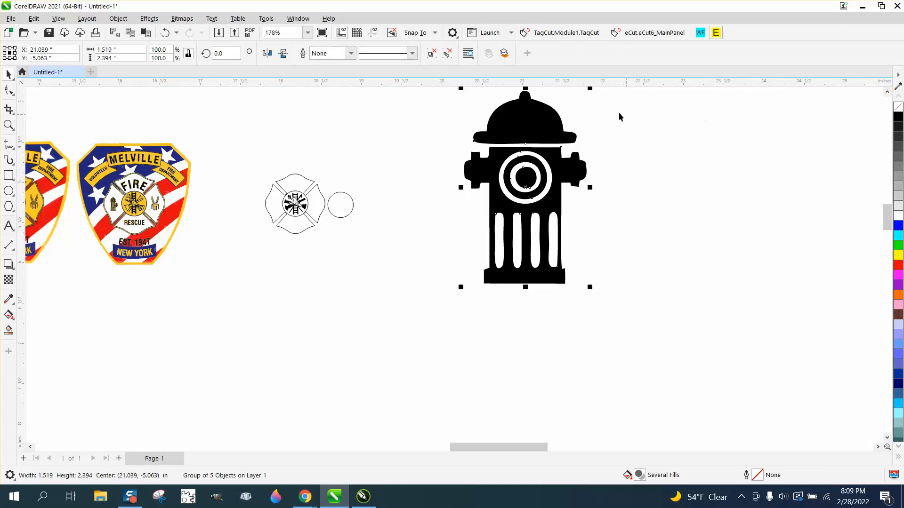
# Scale the grouped hydrant down to fit the cross's left arm and centre it inside that arm.
pyautogui.moveTo(591, 89); pyautogui.dragTo(263, 201)
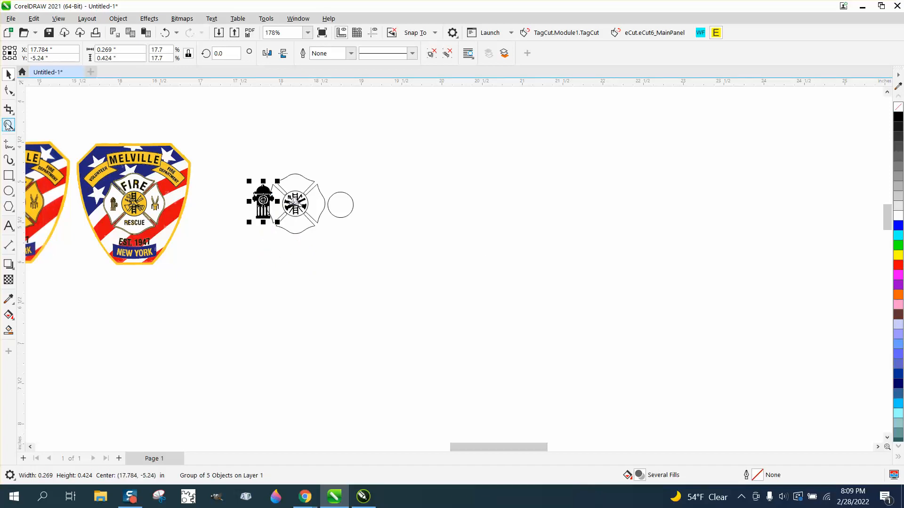
pyautogui.press('z')
pyautogui.moveTo(229, 170); pyautogui.dragTo(404, 261)
pyautogui.press('space')
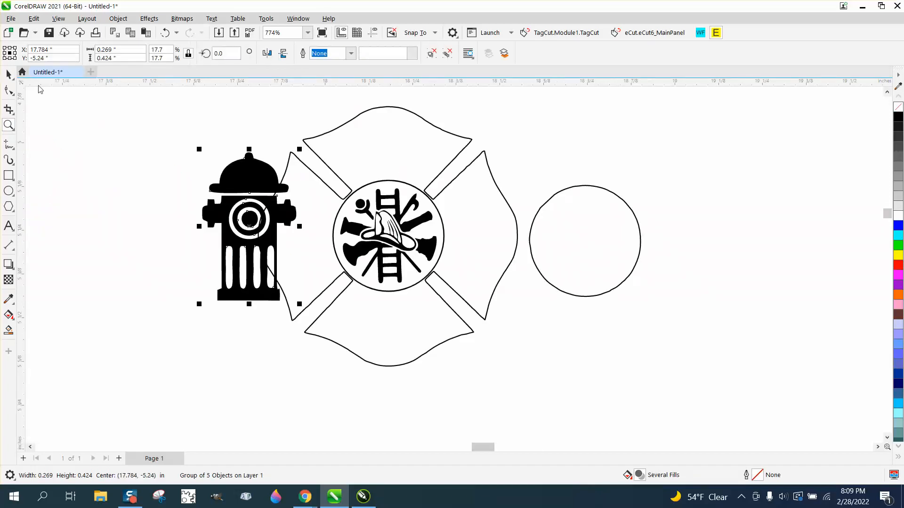
pyautogui.moveTo(299, 149); pyautogui.dragTo(255, 220)
pyautogui.moveTo(237, 260); pyautogui.dragTo(304, 237)
pyautogui.click(203, 222)
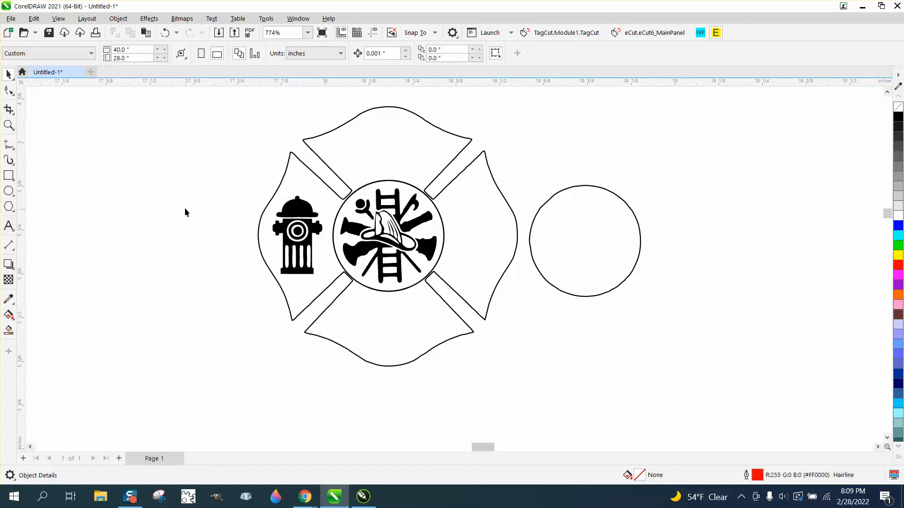
# Examine the tool emblem in the right arm of the original patch and compare both patches with the rebuilt cross.
pyautogui.scroll(-5, 194, 199)
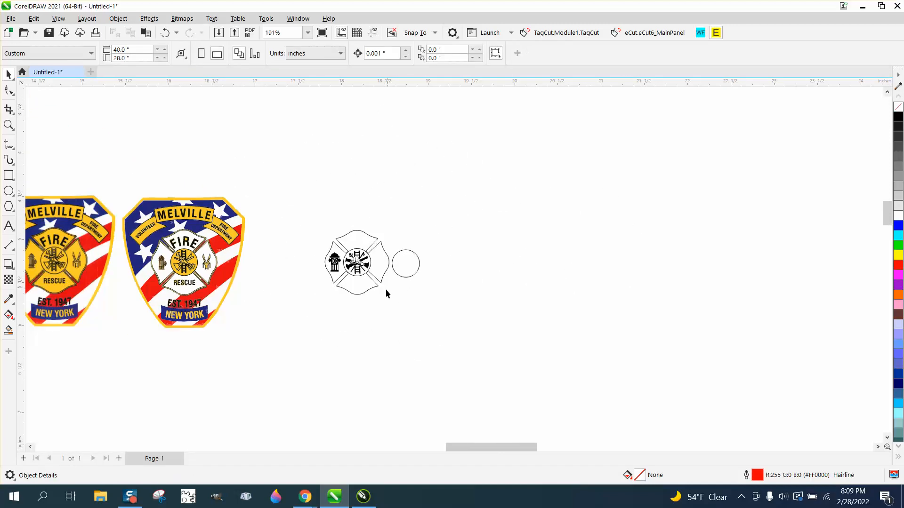
pyautogui.click(8, 125)
pyautogui.moveTo(68, 238); pyautogui.dragTo(124, 286)
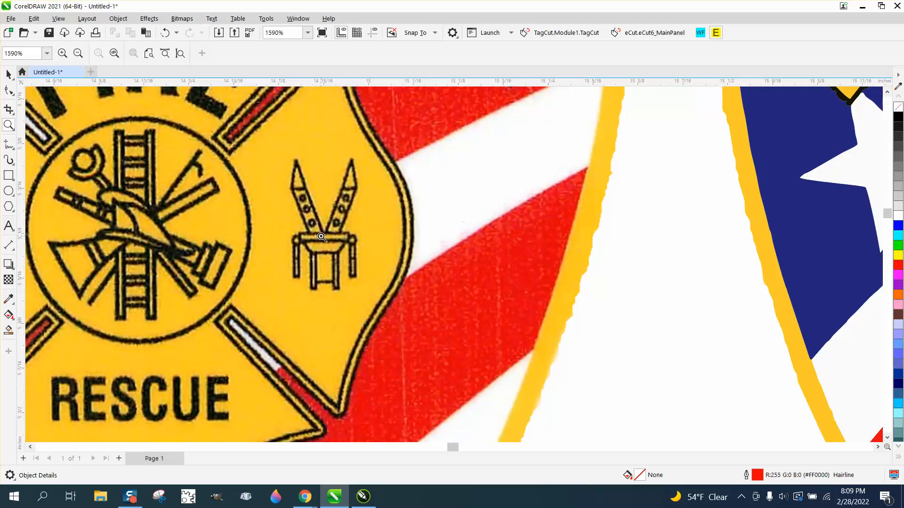
pyautogui.scroll(-7, 325, 254)
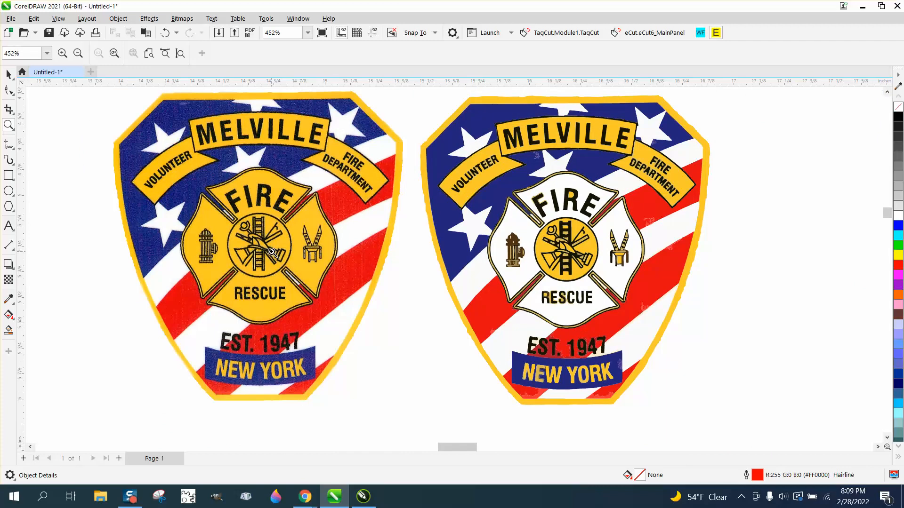
pyautogui.scroll(-2, 224, 207)
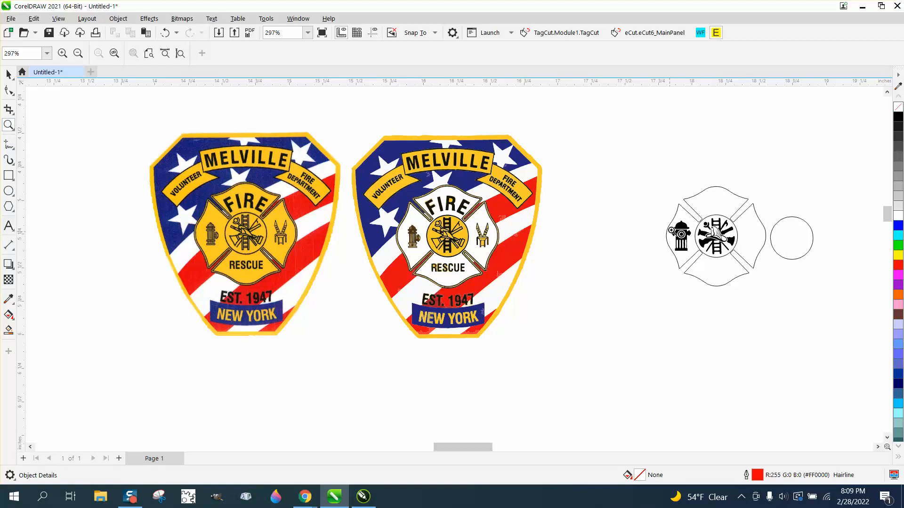
# Delete the extra nodes along the upper diagonal edge of the cross's right arm to straighten it.
pyautogui.moveTo(684, 210); pyautogui.dragTo(754, 267)
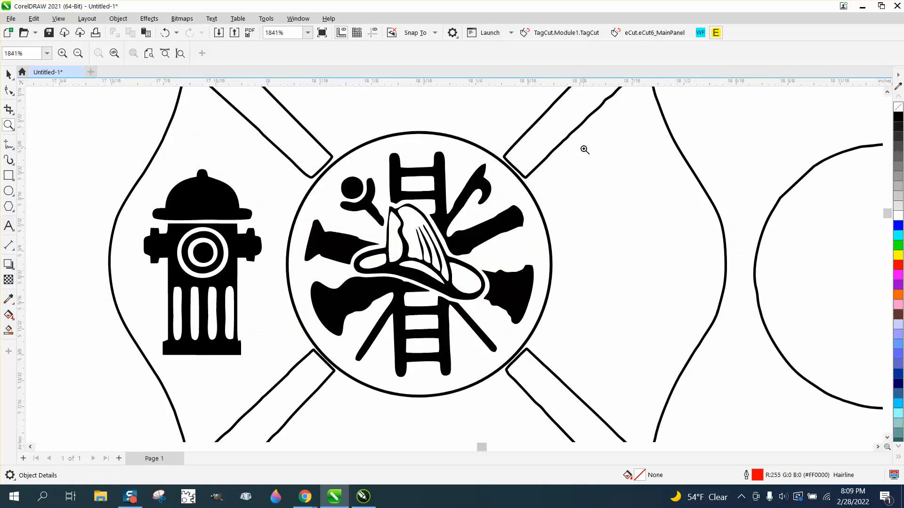
pyautogui.scroll(-2, 585, 150)
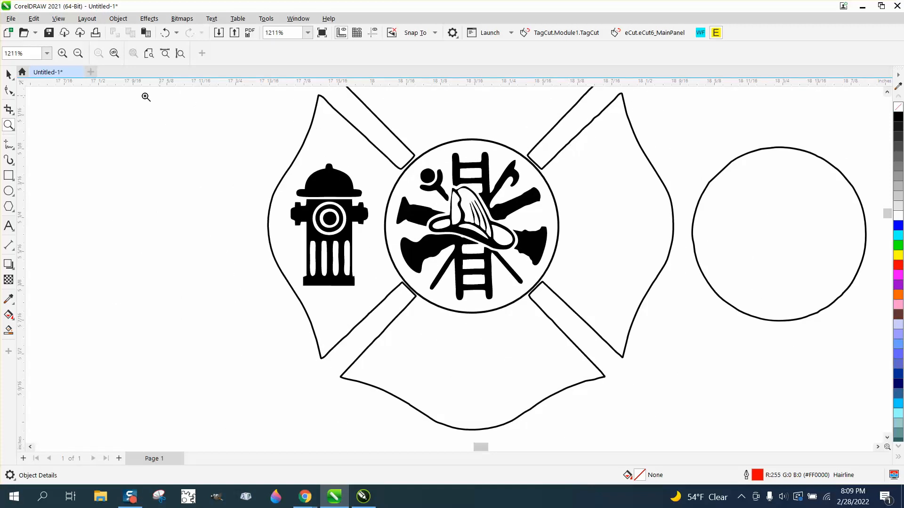
pyautogui.click(8, 90)
pyautogui.click(594, 122)
pyautogui.moveTo(613, 106); pyautogui.dragTo(560, 158)
pyautogui.press('Delete')
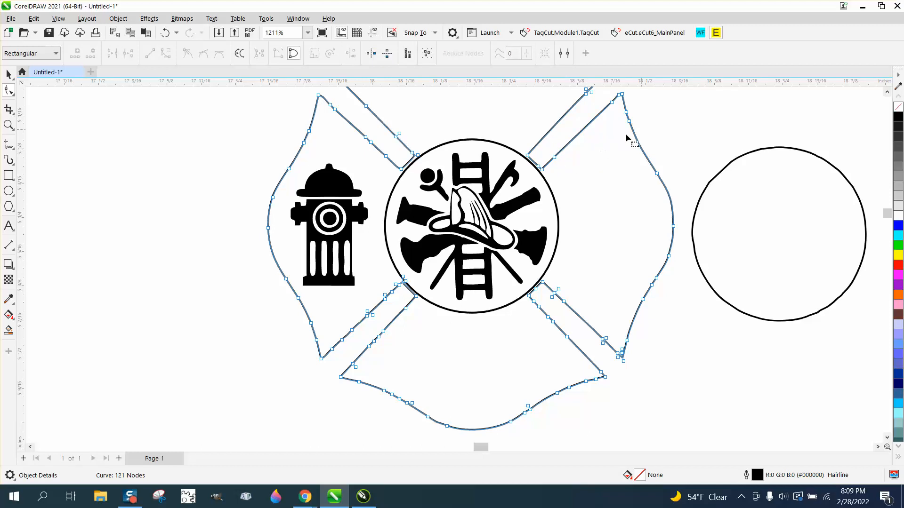
# Add the artistic text FIRE in 24 pt Arial in the empty area beside the cross's left arm.
pyautogui.scroll(-1, 573, 208)
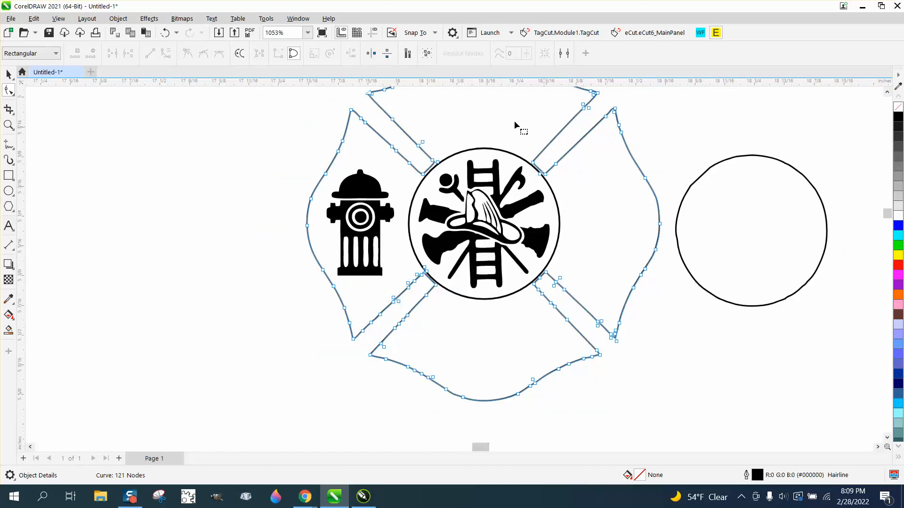
pyautogui.scroll(-3, 246, 231)
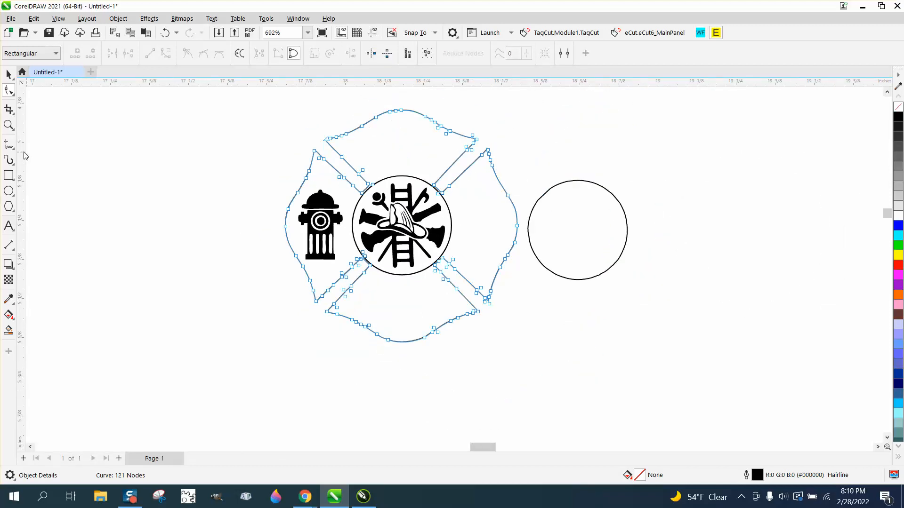
pyautogui.click(9, 225)
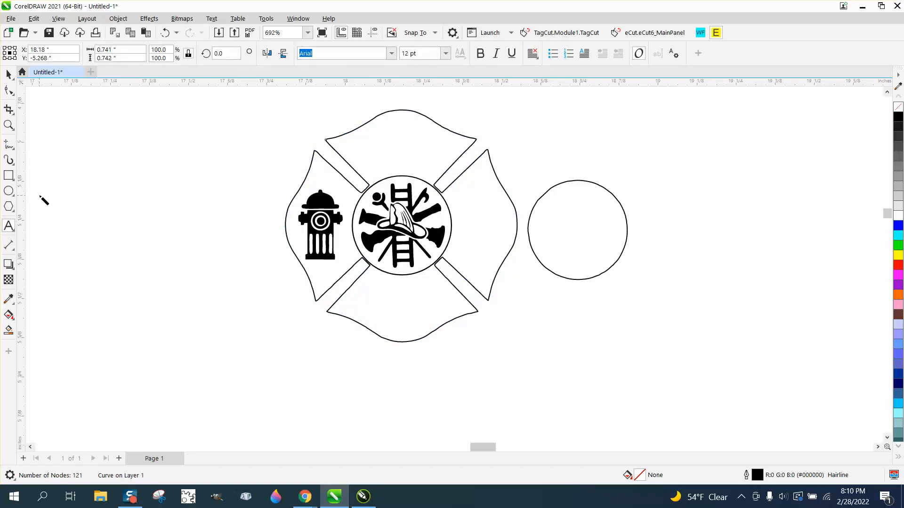
pyautogui.press('i')
pyautogui.click(10, 225)
pyautogui.click(104, 244)
pyautogui.write('FIRE')
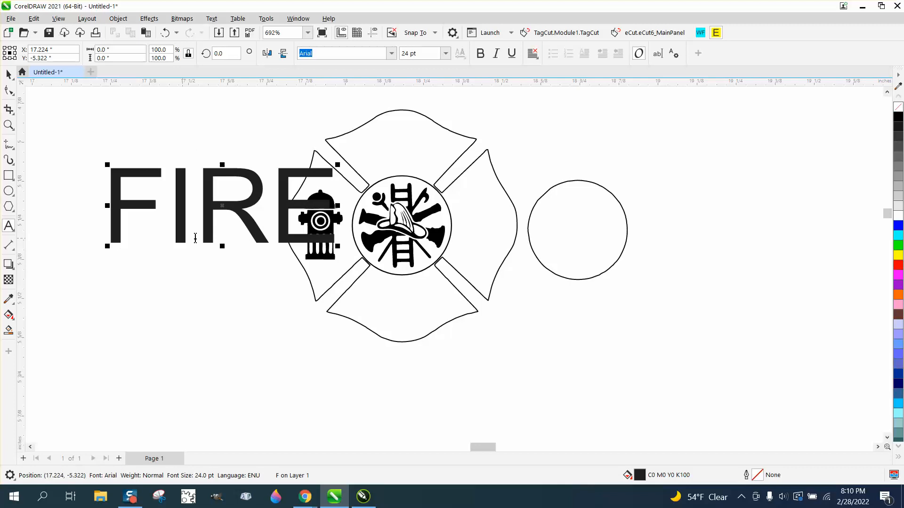
# Scale the straight FIRE text down proportionally to about 0.316 in wide, roughly 10.6 pt.
pyautogui.moveTo(338, 165); pyautogui.dragTo(263, 171)
pyautogui.click(8, 75)
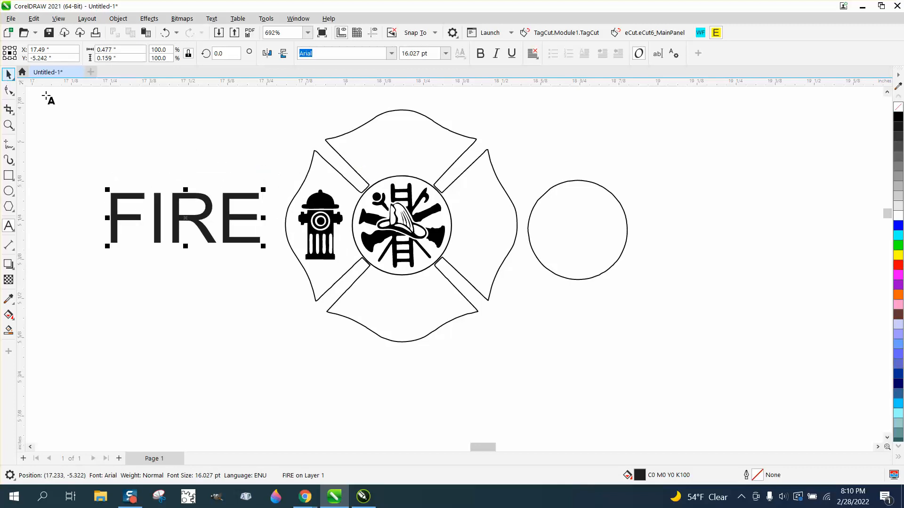
pyautogui.moveTo(263, 189); pyautogui.dragTo(213, 196)
pyautogui.click(8, 75)
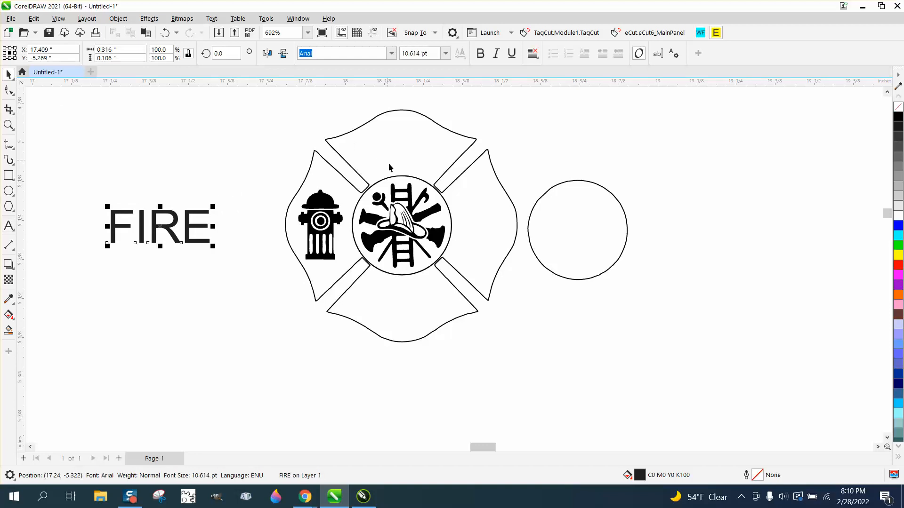
# Set the nudge distance to 2 inches and shift the cross's centre circle 2 inches right of its original position, clear of the artwork.
pyautogui.click(484, 125)
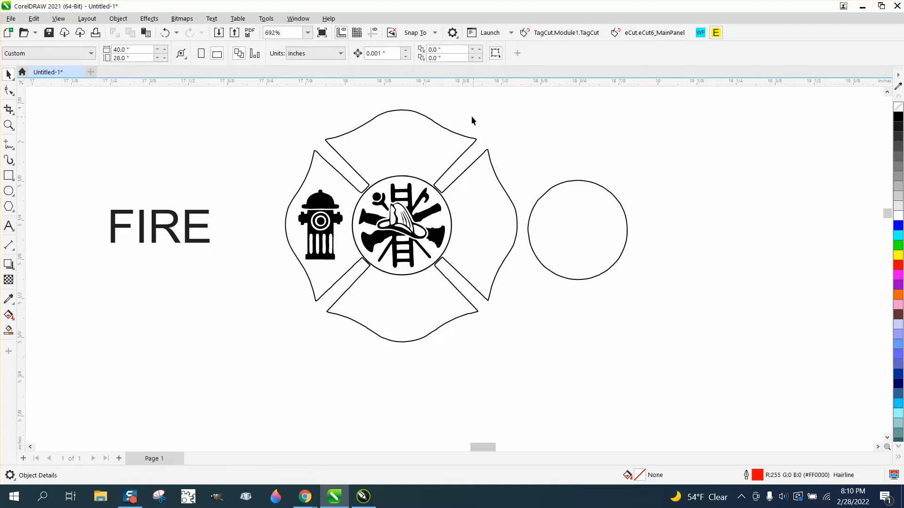
pyautogui.doubleClick(377, 53)
pyautogui.write('2')
pyautogui.click(409, 180)
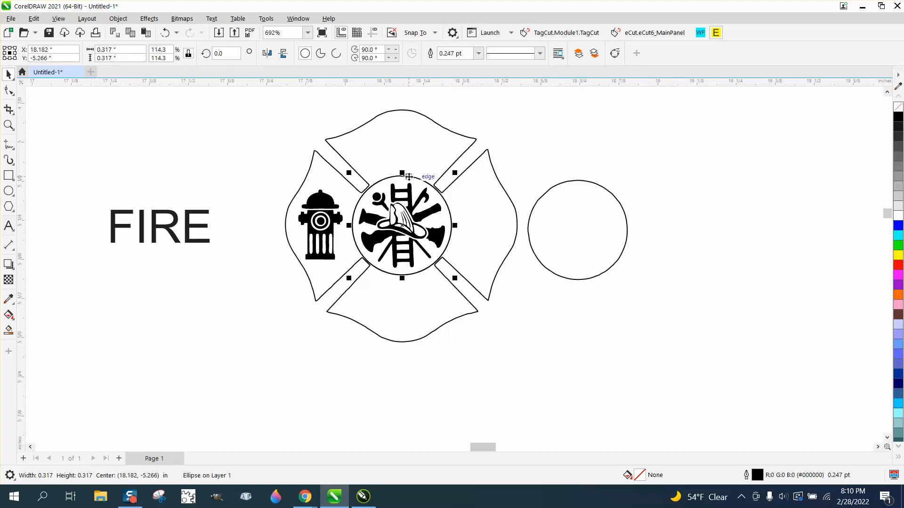
pyautogui.press('Left')
pyautogui.scroll(-3, 444, 207)
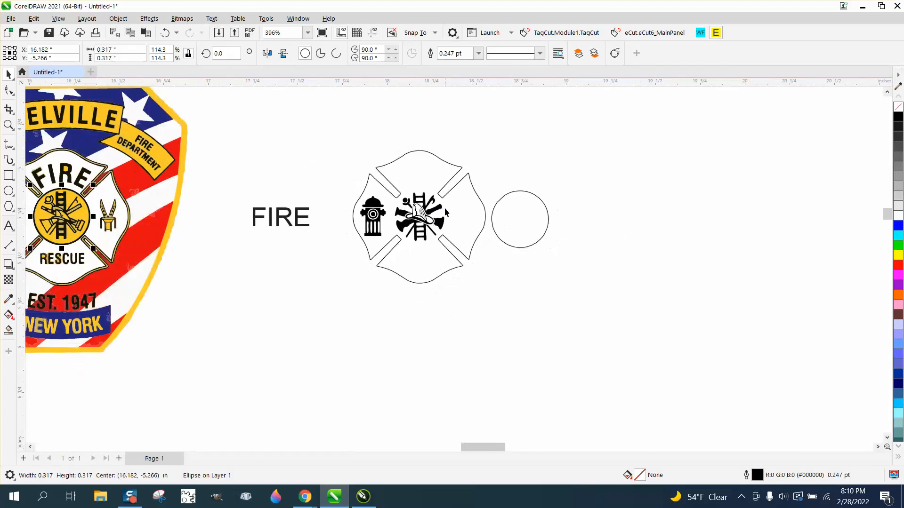
pyautogui.press('Right')
pyautogui.press('Right')
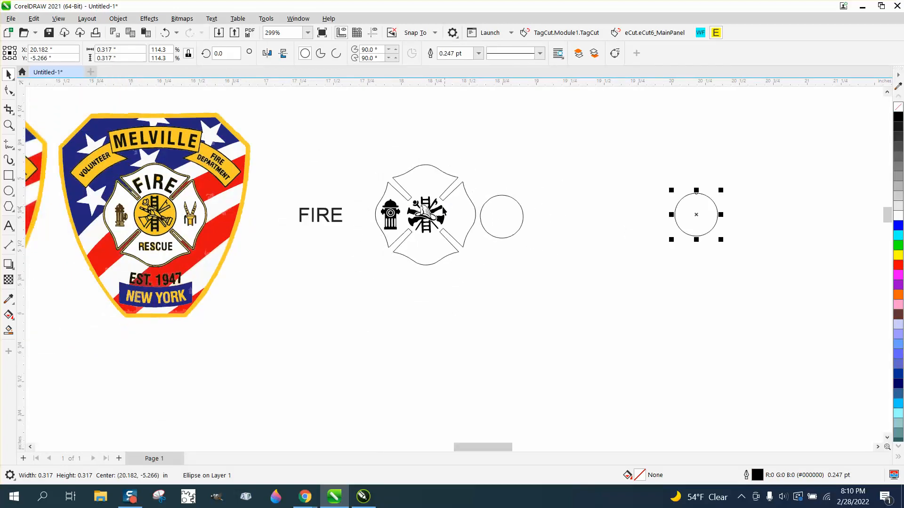
# Place the FIRE text above the shifted circle and fit it to the circle's upper curve as text on a path.
pyautogui.moveTo(333, 218); pyautogui.dragTo(706, 184)
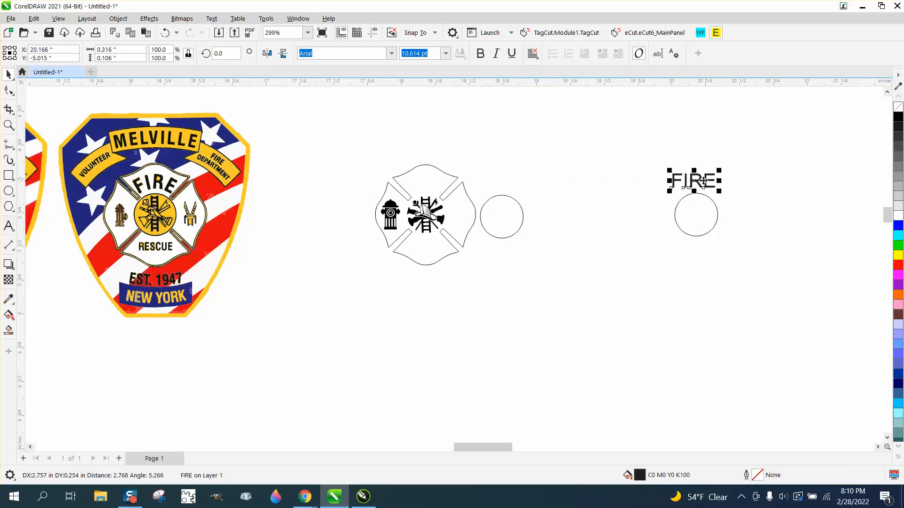
pyautogui.click(211, 19)
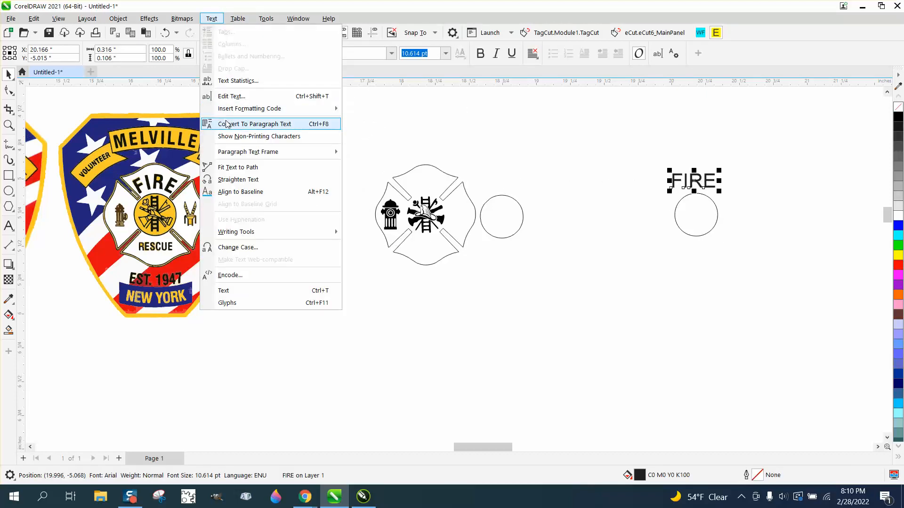
pyautogui.click(236, 168)
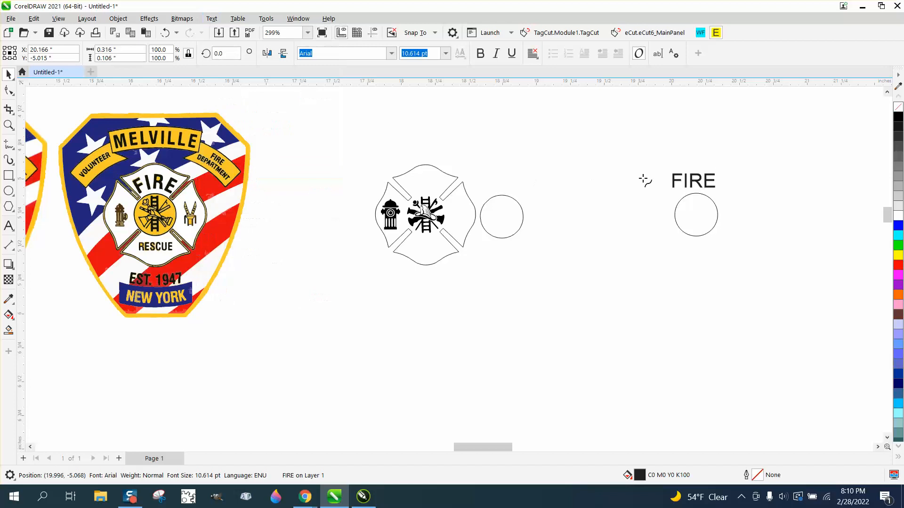
pyautogui.click(696, 195)
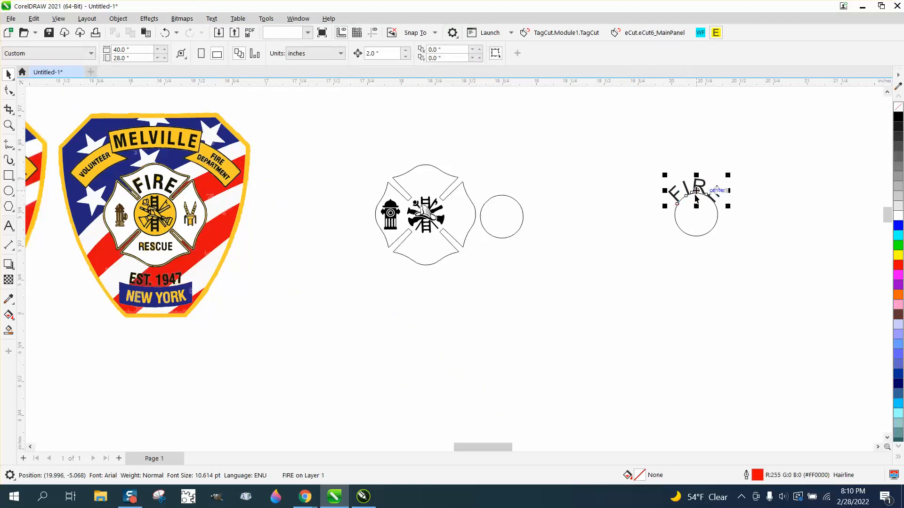
# Set the curved FIRE text's distance from the circle path to 0.05 inch.
pyautogui.click(9, 125)
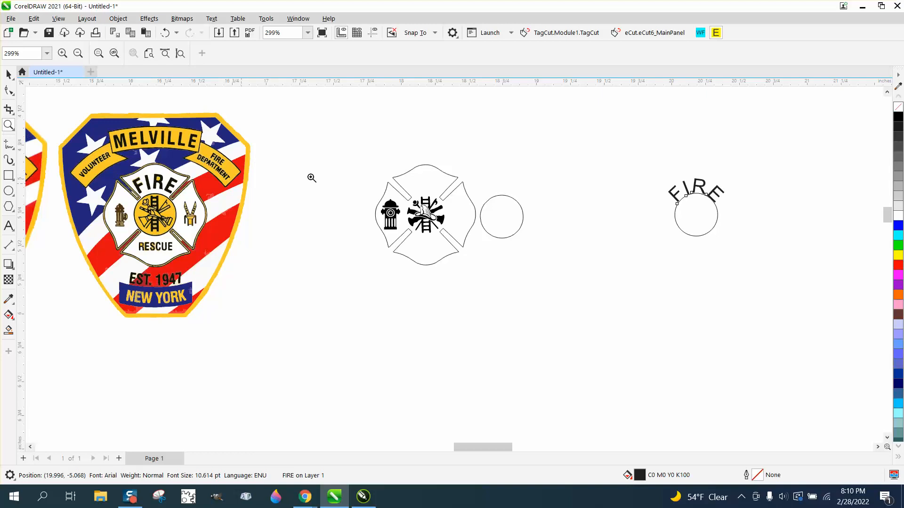
pyautogui.moveTo(664, 168); pyautogui.dragTo(780, 255)
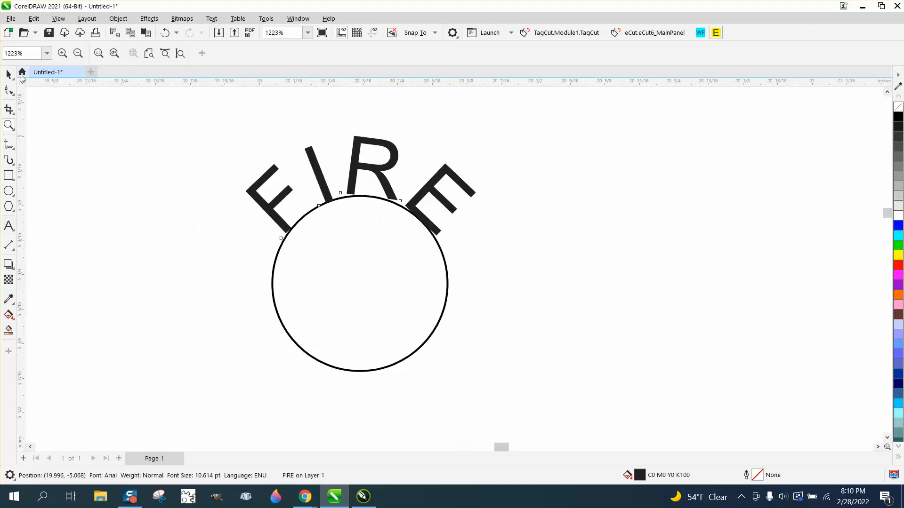
pyautogui.click(8, 74)
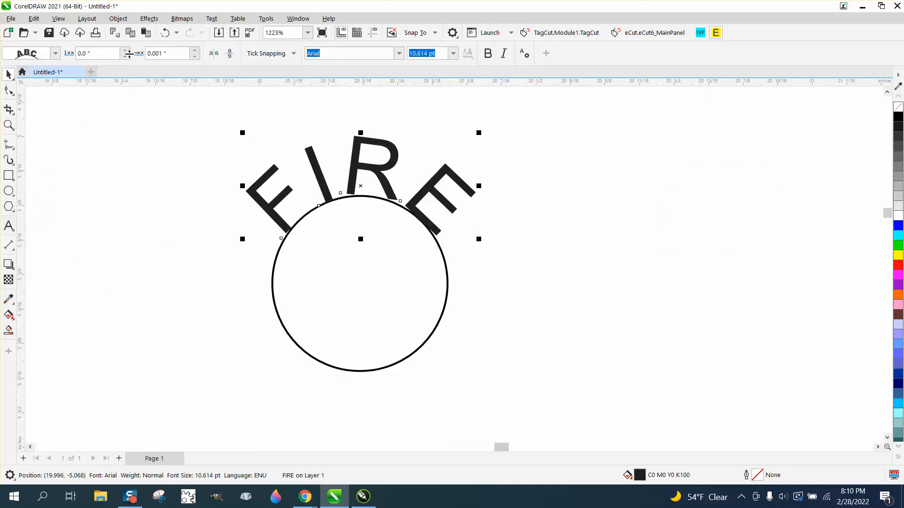
pyautogui.click(126, 50)
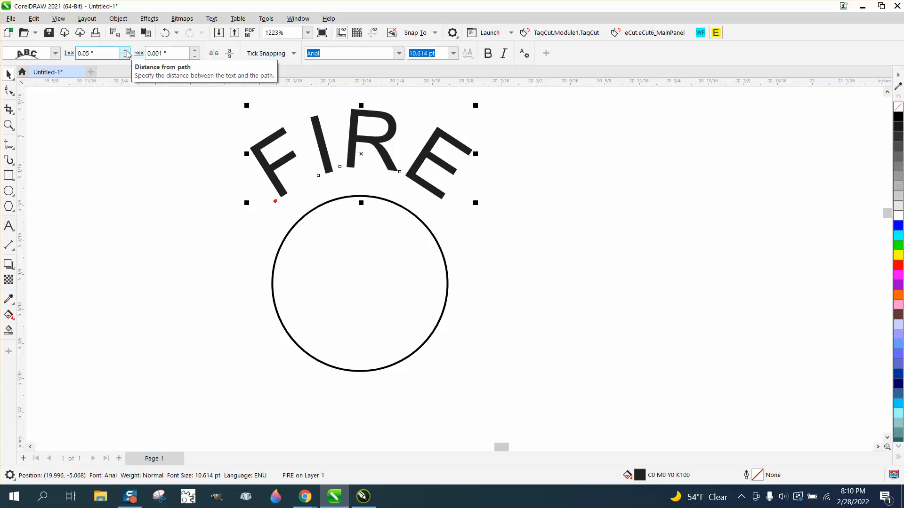
pyautogui.scroll(-1, 332, 176)
pyautogui.scroll(-6, 360, 191)
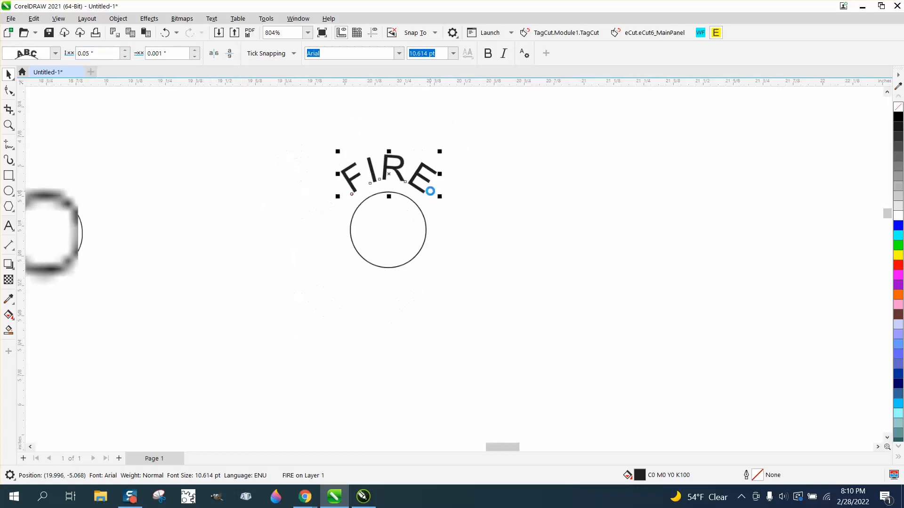
# Select the curved FIRE text with its circle and break them apart into separate objects.
pyautogui.click(118, 19)
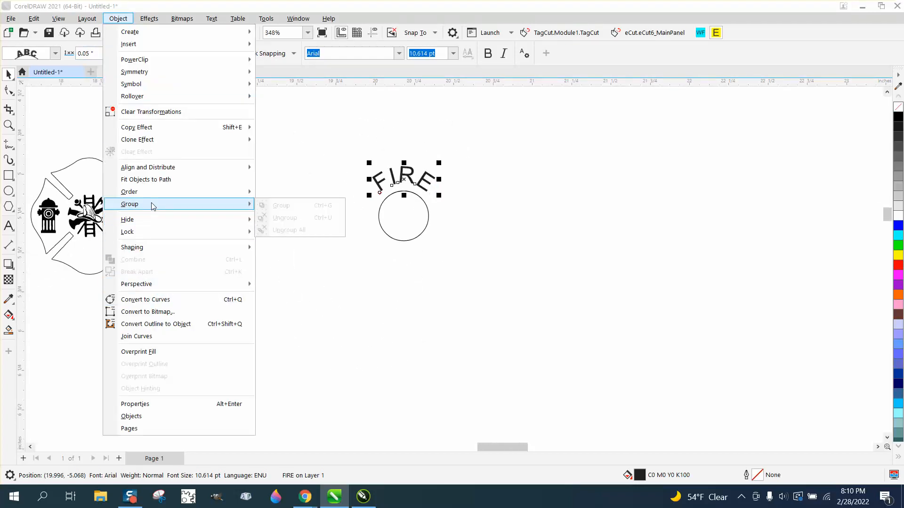
pyautogui.moveTo(156, 193)
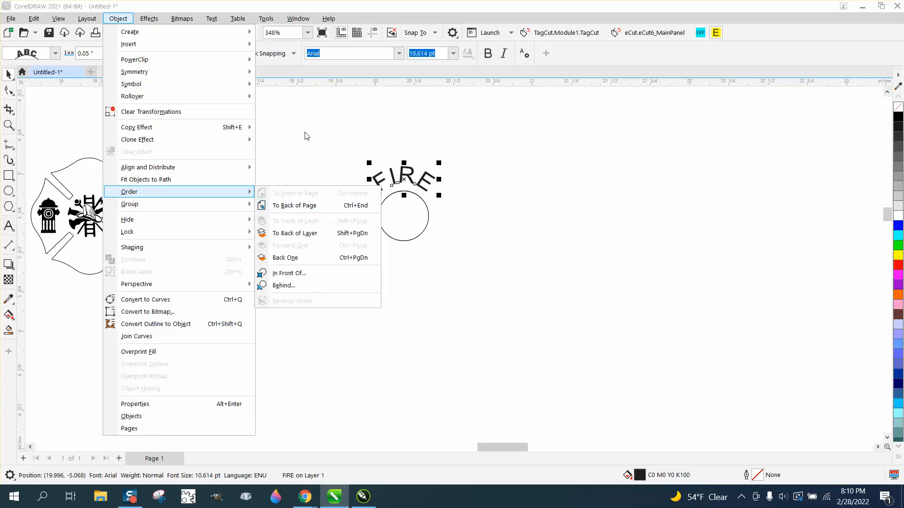
pyautogui.moveTo(305, 133); pyautogui.dragTo(513, 279)
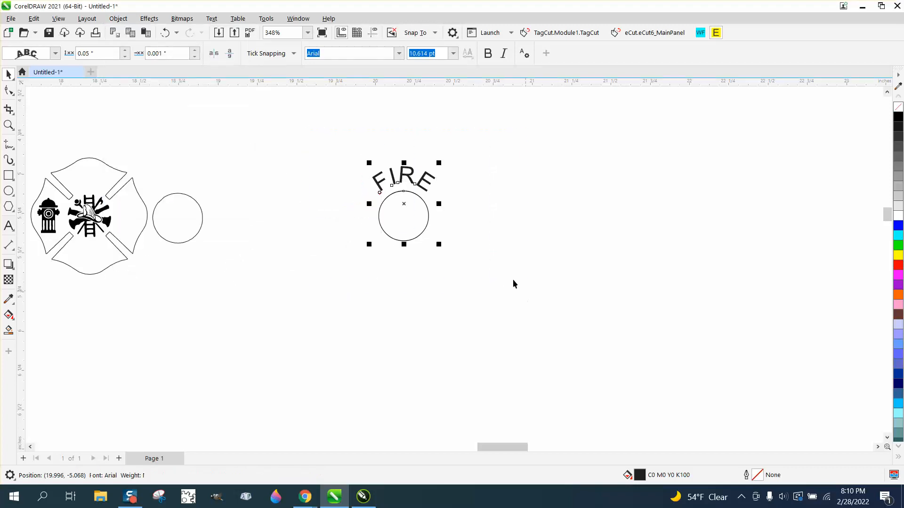
pyautogui.click(118, 19)
pyautogui.click(143, 272)
pyautogui.click(351, 186)
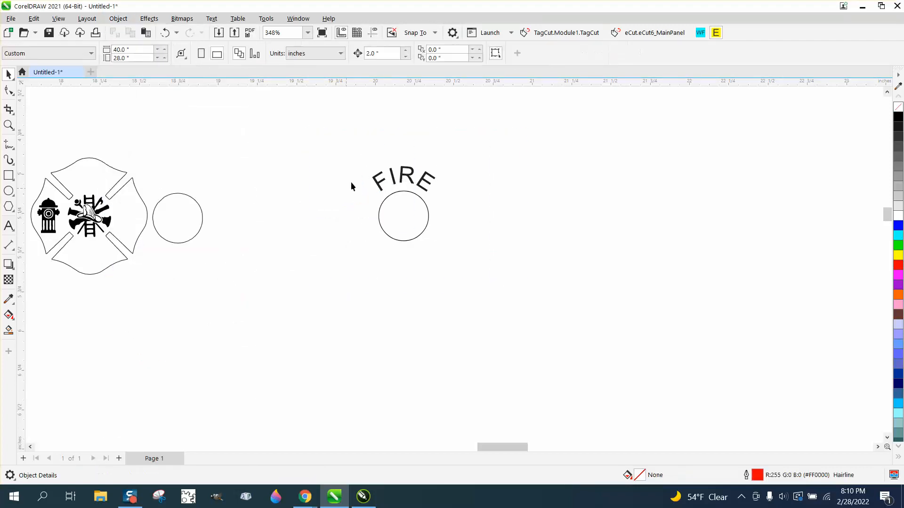
# Nudge the curved FIRE text 2 inches left into the cross's upper arm and scale it down to about 0.303 in wide.
pyautogui.click(391, 184)
pyautogui.press('Left')
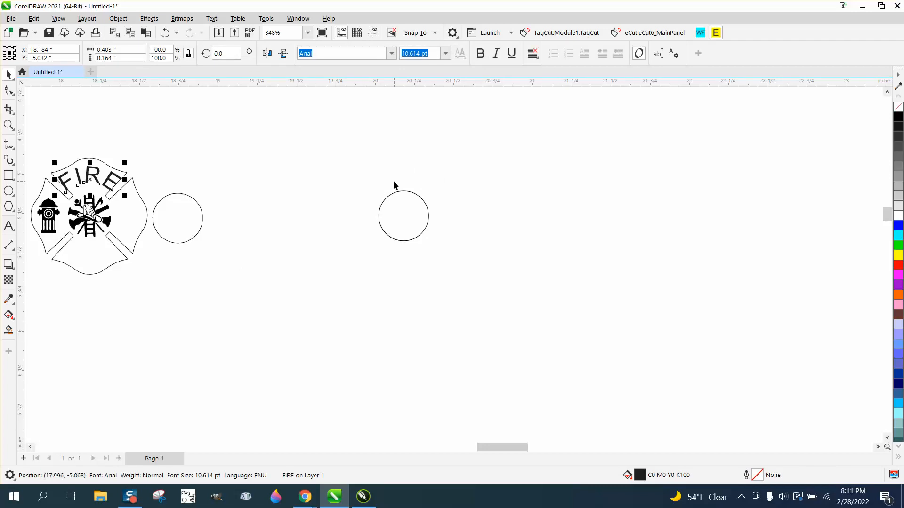
pyautogui.click(9, 125)
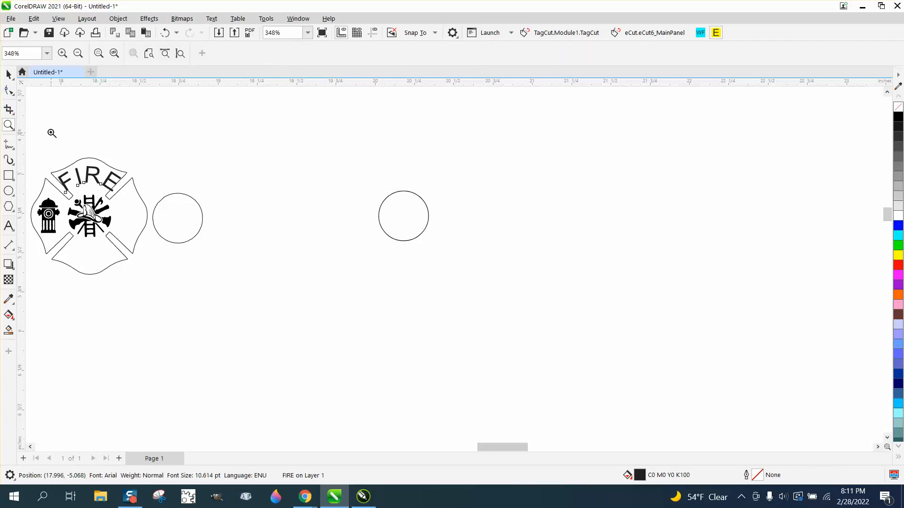
pyautogui.moveTo(38, 137); pyautogui.dragTo(330, 280)
pyautogui.press('space')
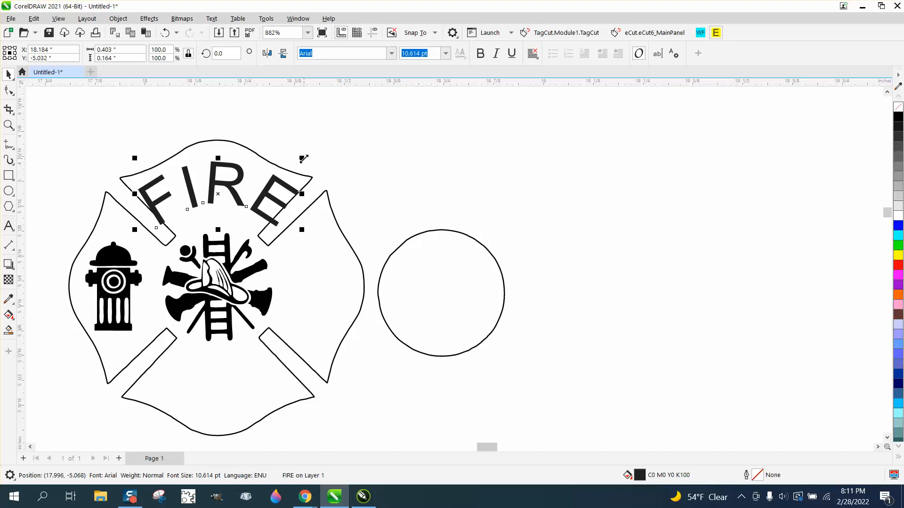
pyautogui.moveTo(303, 158); pyautogui.dragTo(282, 165)
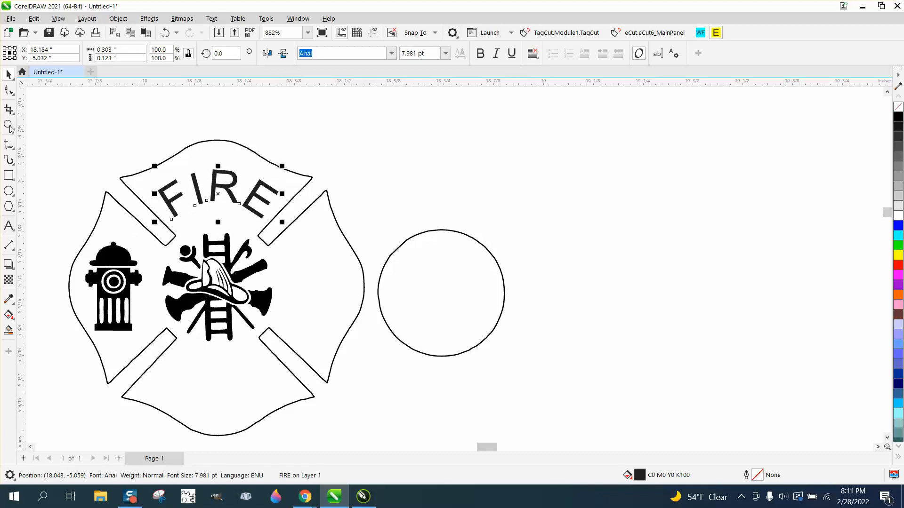
# Try to adjust the letter spacing of the curved FIRE text in the cross's upper arm.
pyautogui.click(8, 90)
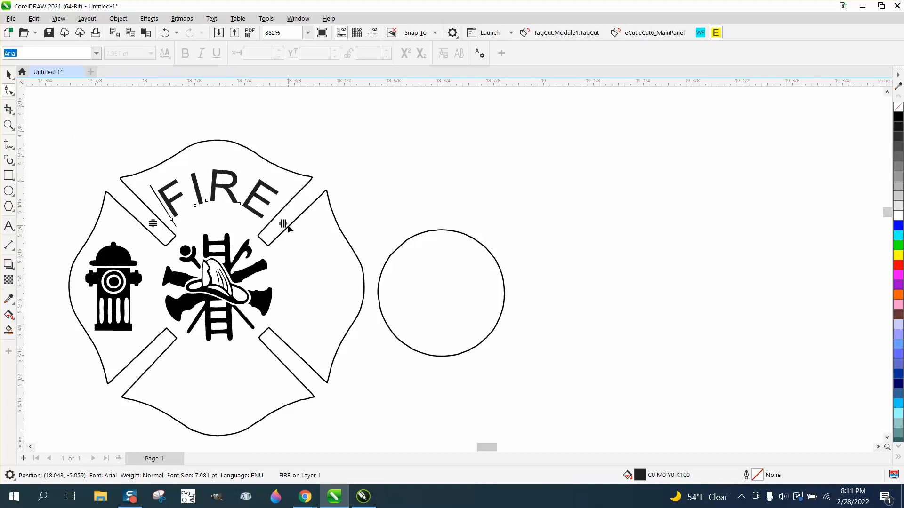
pyautogui.moveTo(288, 228)
pyautogui.mouseDown()
pyautogui.moveTo(273, 222)
pyautogui.moveTo(291, 217)
pyautogui.mouseUp()
pyautogui.scroll(-1, 291, 217)
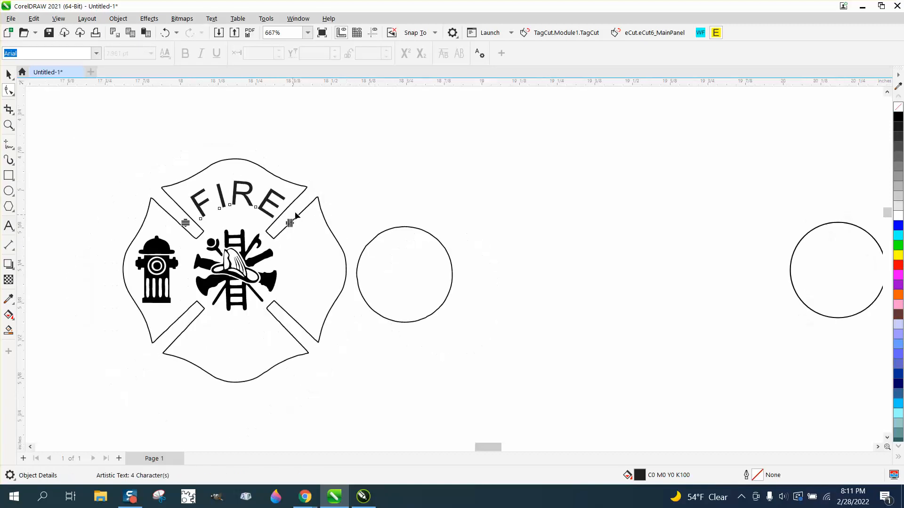
pyautogui.scroll(-4, 296, 215)
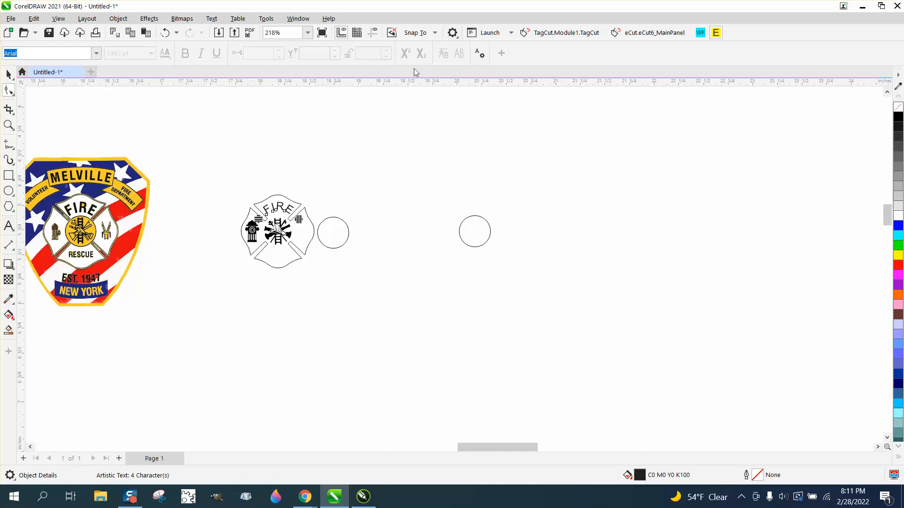
# Draw a folded ribbon banner from the common banner shapes, about 1.86 in wide and 0.3 in tall, above the Maltese cross.
pyautogui.click(8, 74)
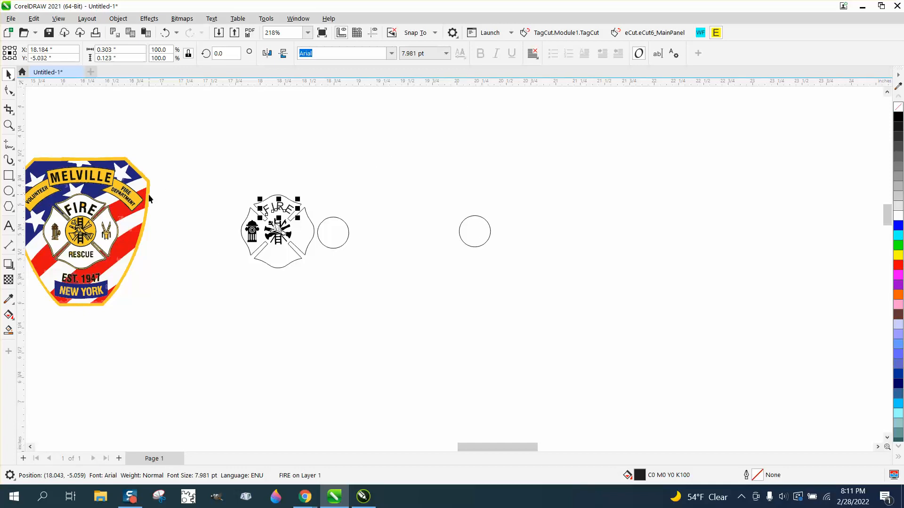
pyautogui.scroll(-2, 130, 191)
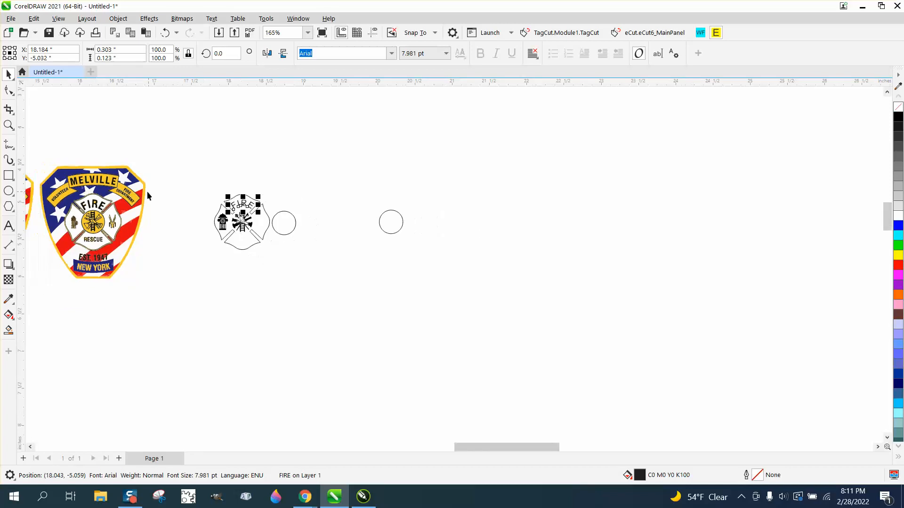
pyautogui.click(13, 268)
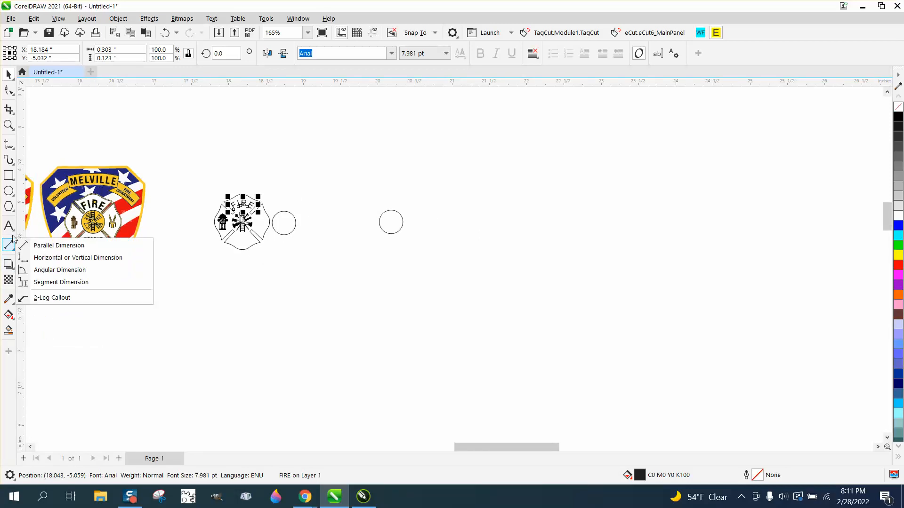
pyautogui.moveTo(9, 206)
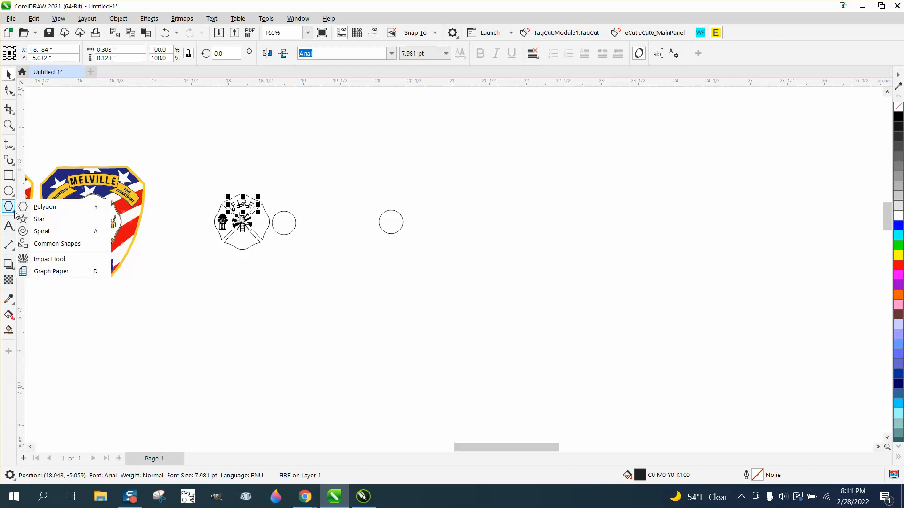
pyautogui.click(66, 243)
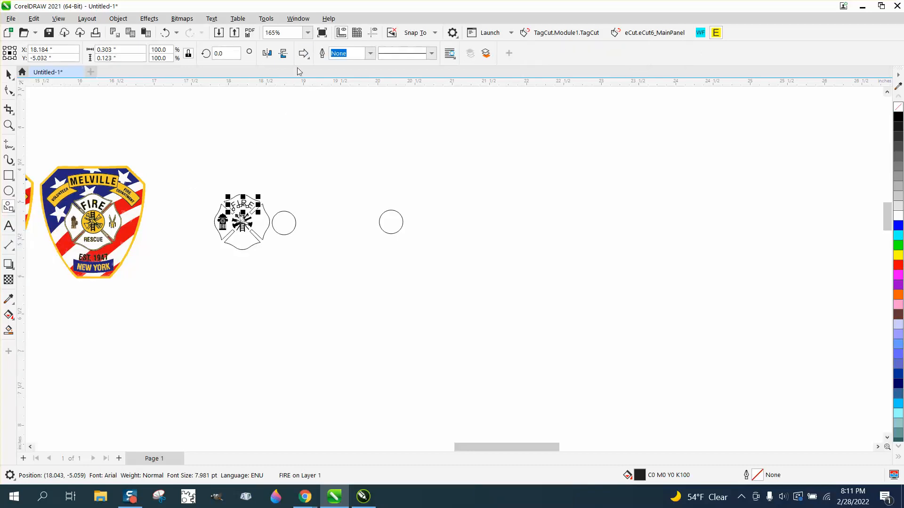
pyautogui.click(309, 60)
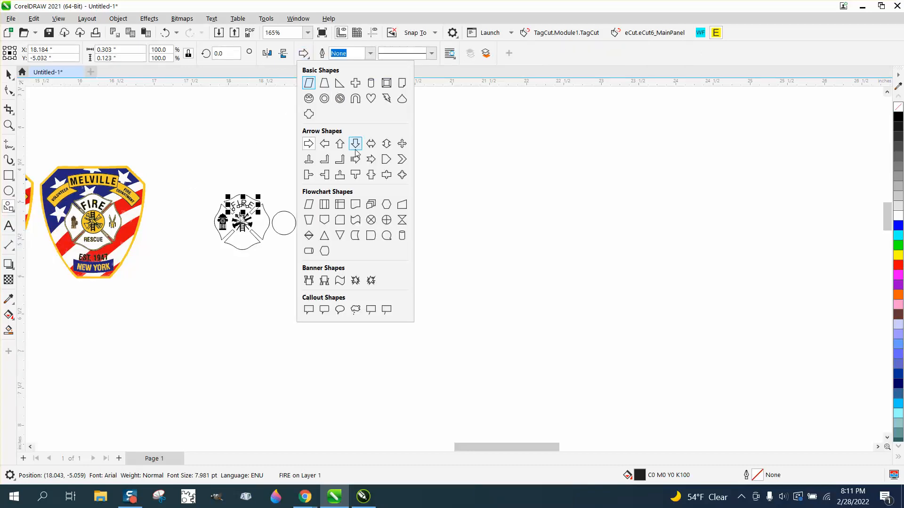
pyautogui.click(331, 281)
pyautogui.click(203, 136)
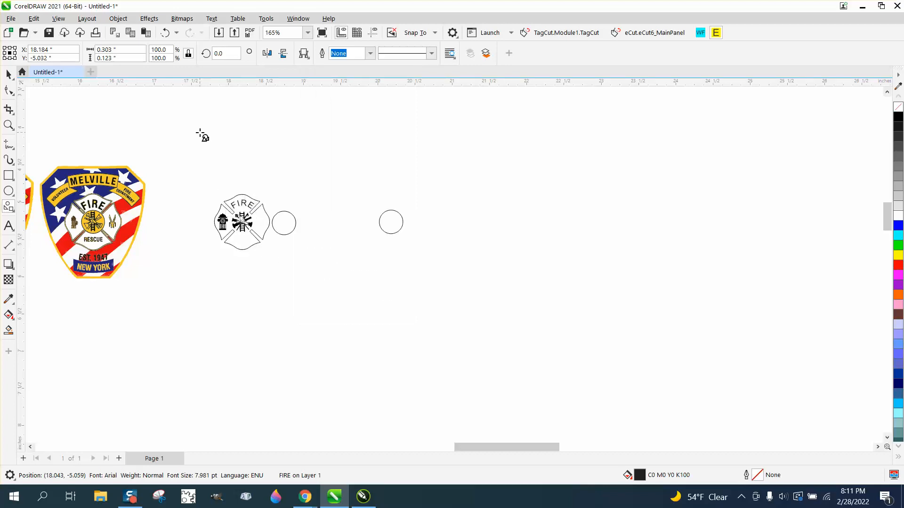
pyautogui.moveTo(200, 134); pyautogui.dragTo(338, 153)
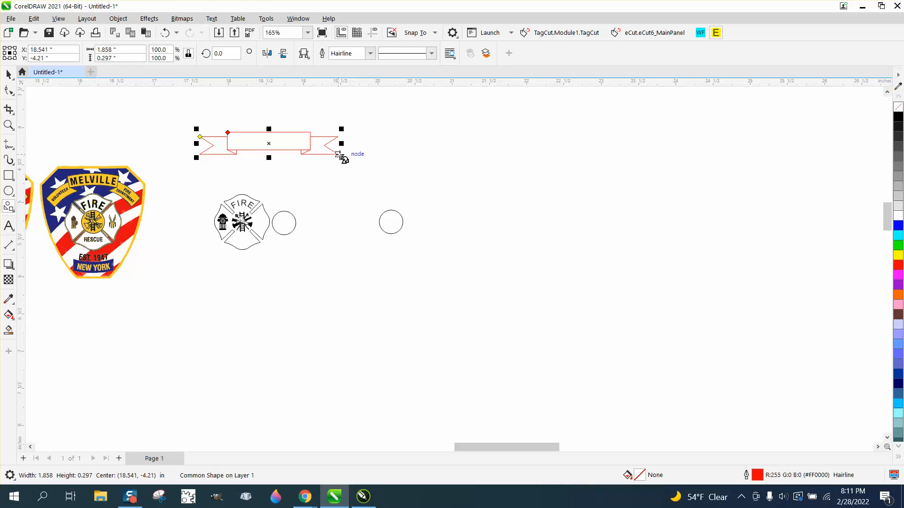
pyautogui.scroll(-1, 342, 157)
pyautogui.click(8, 125)
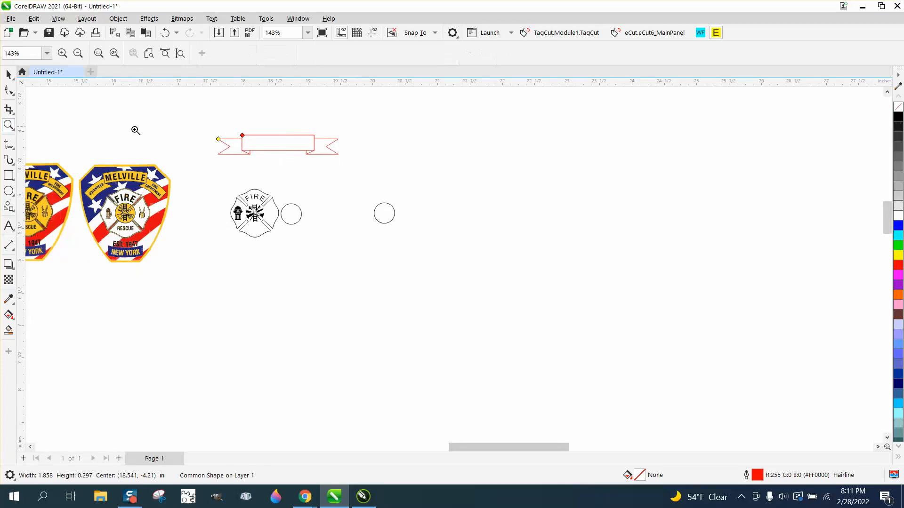
pyautogui.moveTo(209, 120); pyautogui.dragTo(536, 302)
pyautogui.click(9, 75)
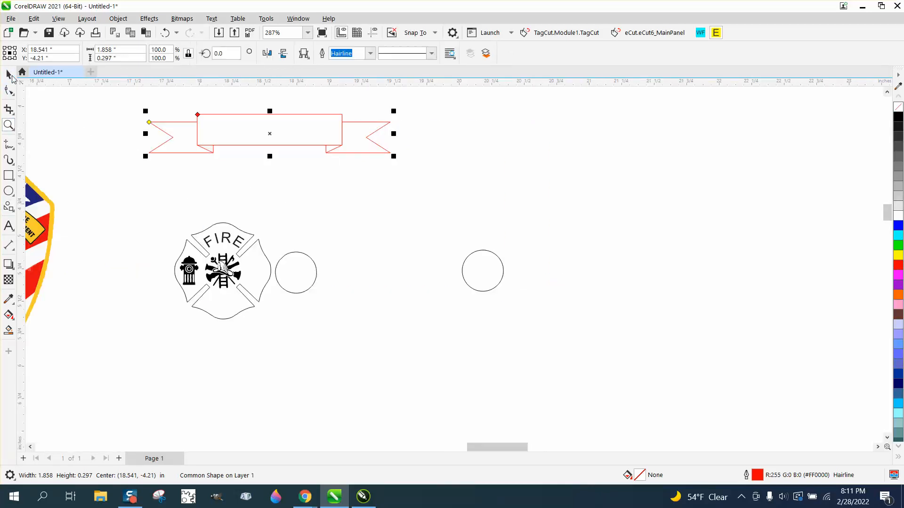
pyautogui.scroll(-2, 268, 174)
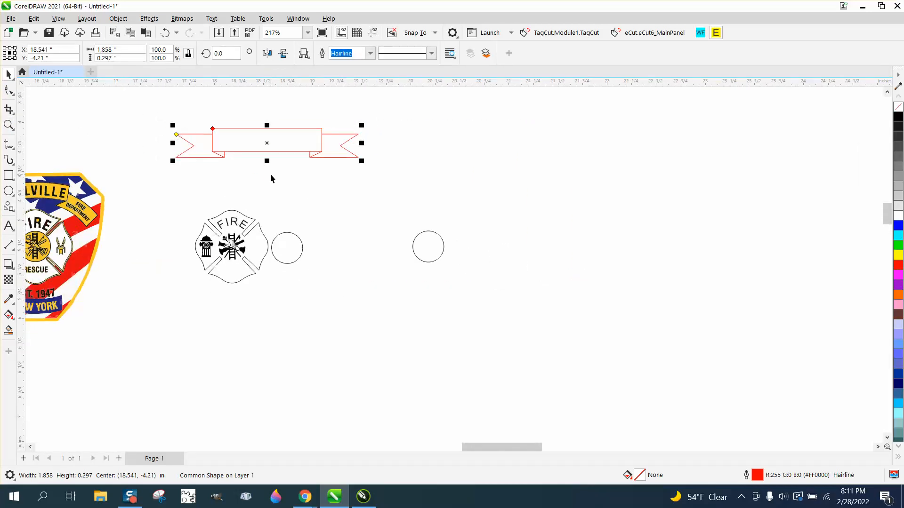